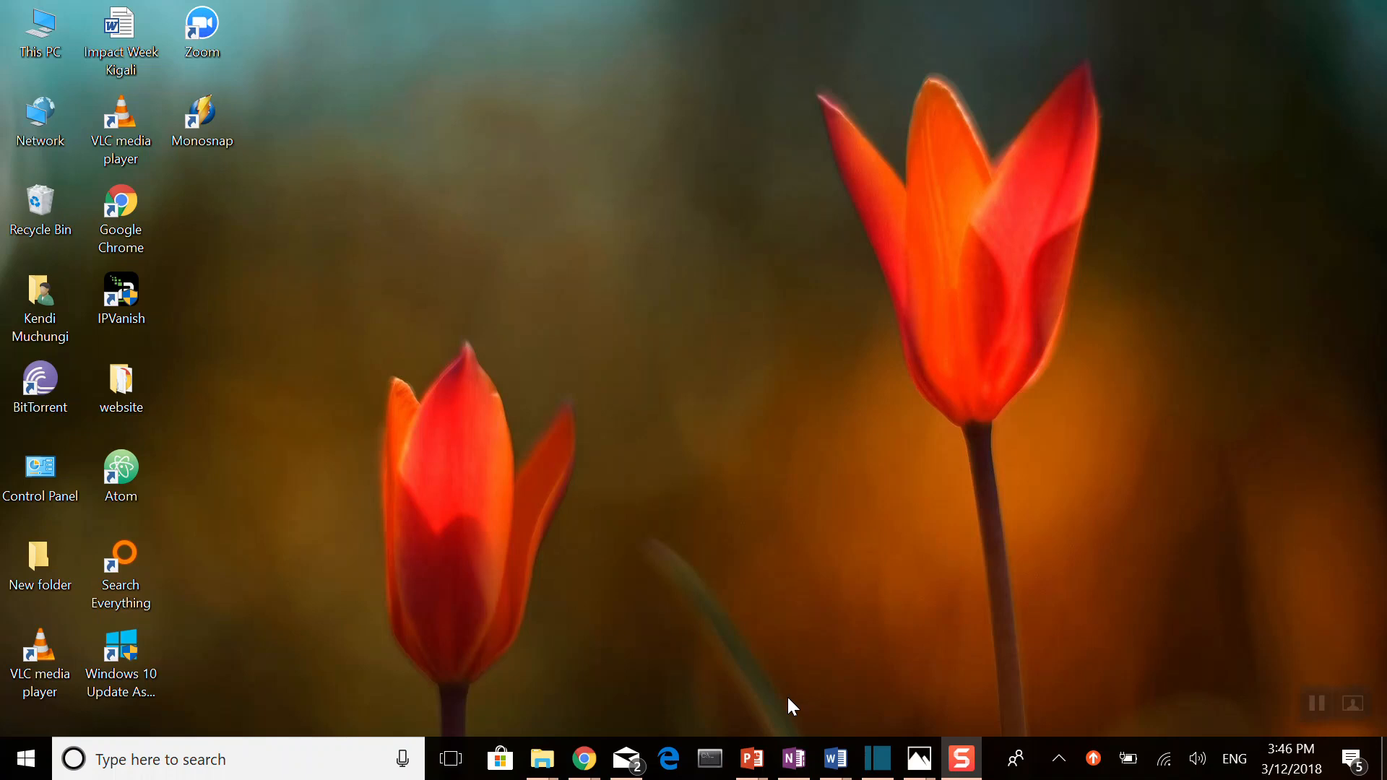
# Step: Download the Zoom Client for Meetings from the open zoom.us Download Center and save it as ZoomInstaller in Downloads
pyautogui.click(585, 760)
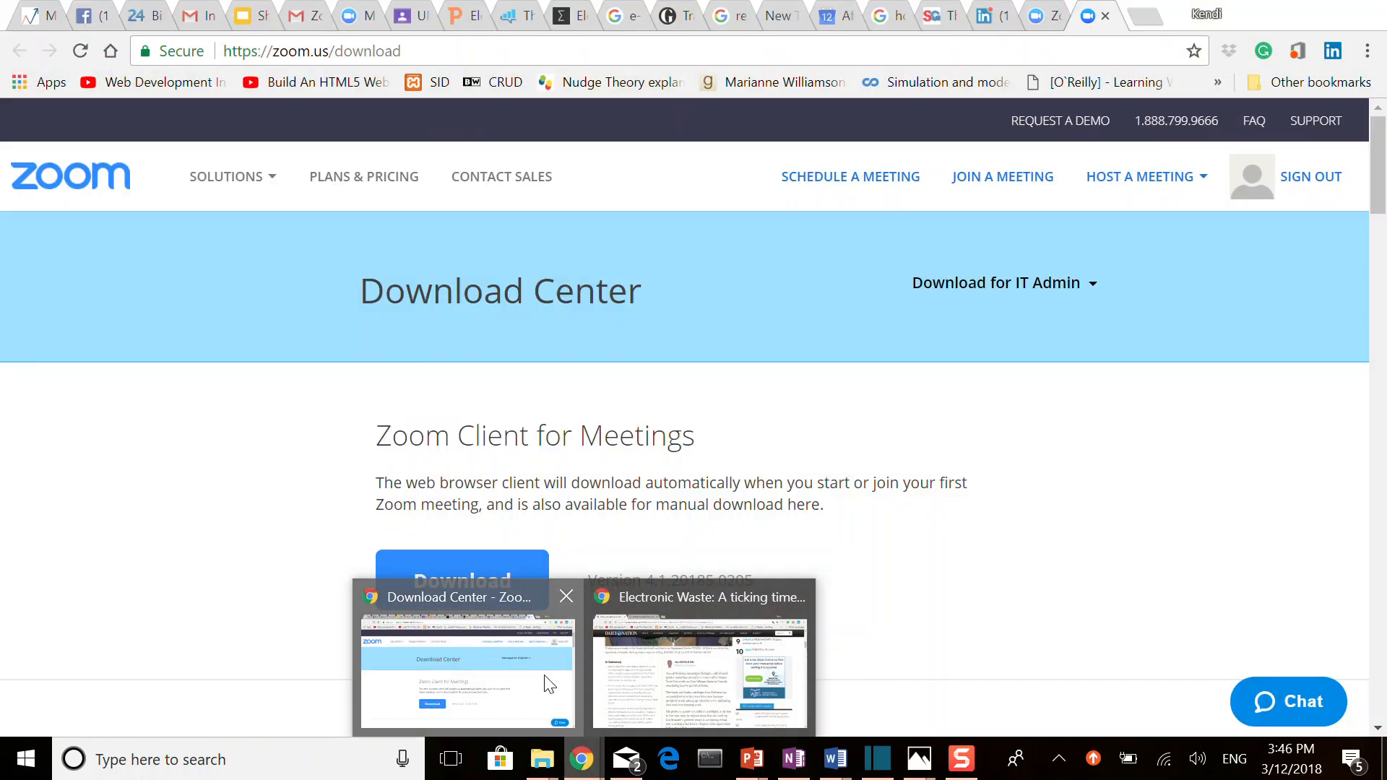
pyautogui.click(549, 683)
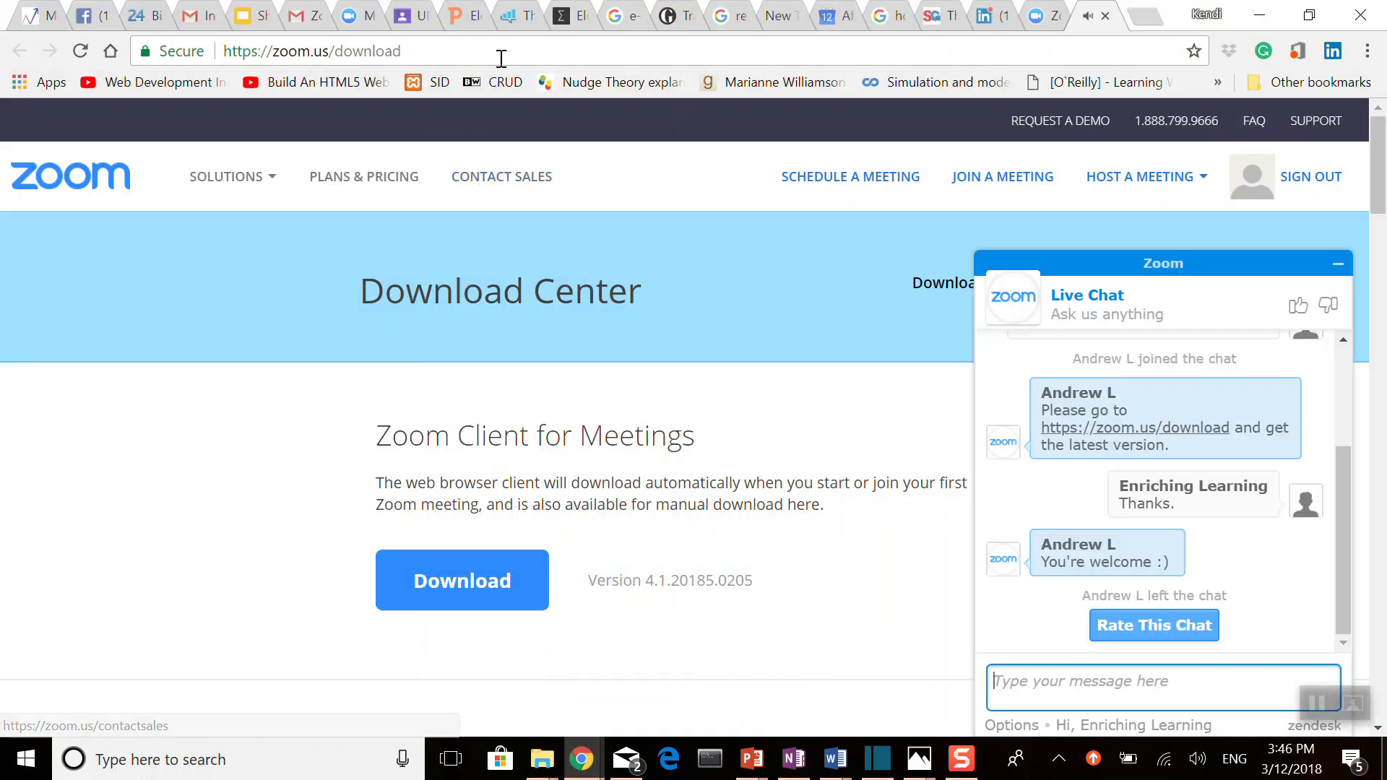
pyautogui.click(1337, 266)
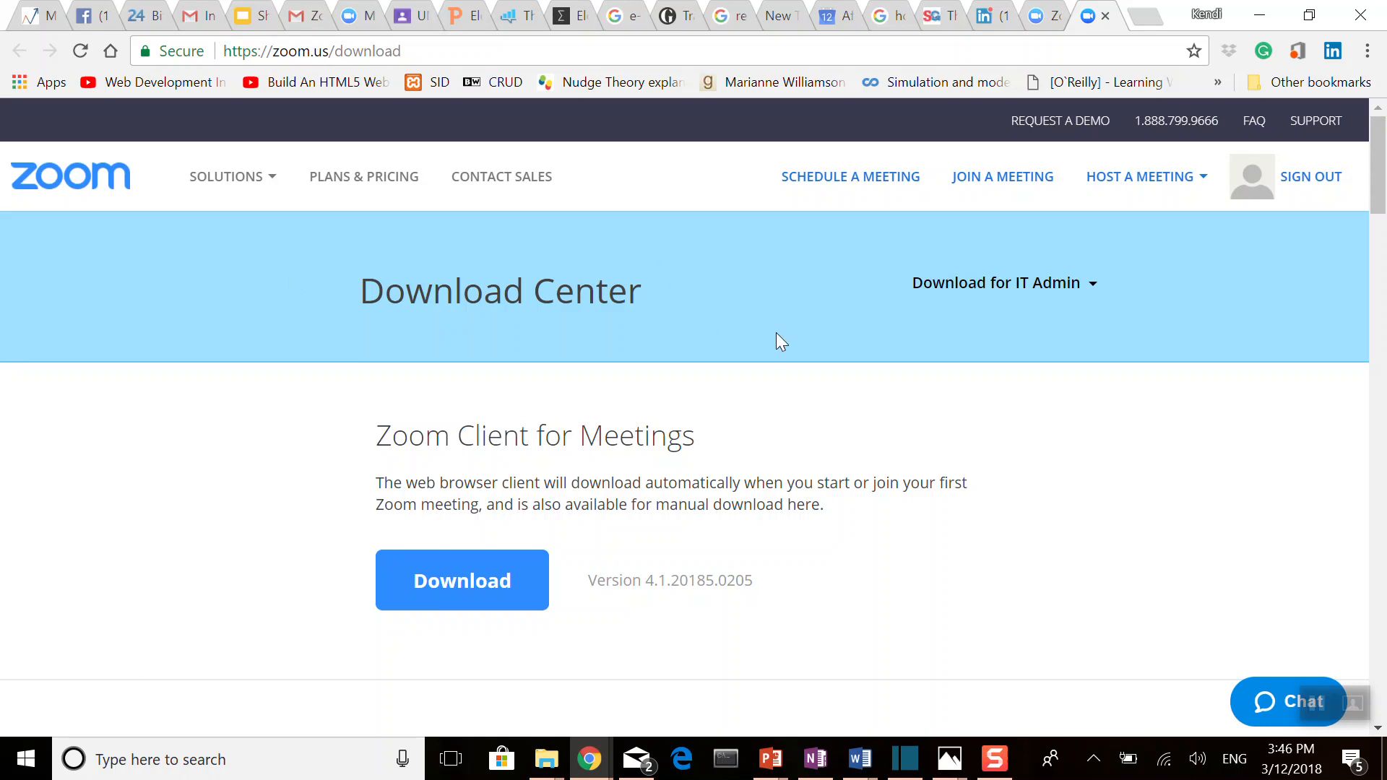
pyautogui.click(498, 603)
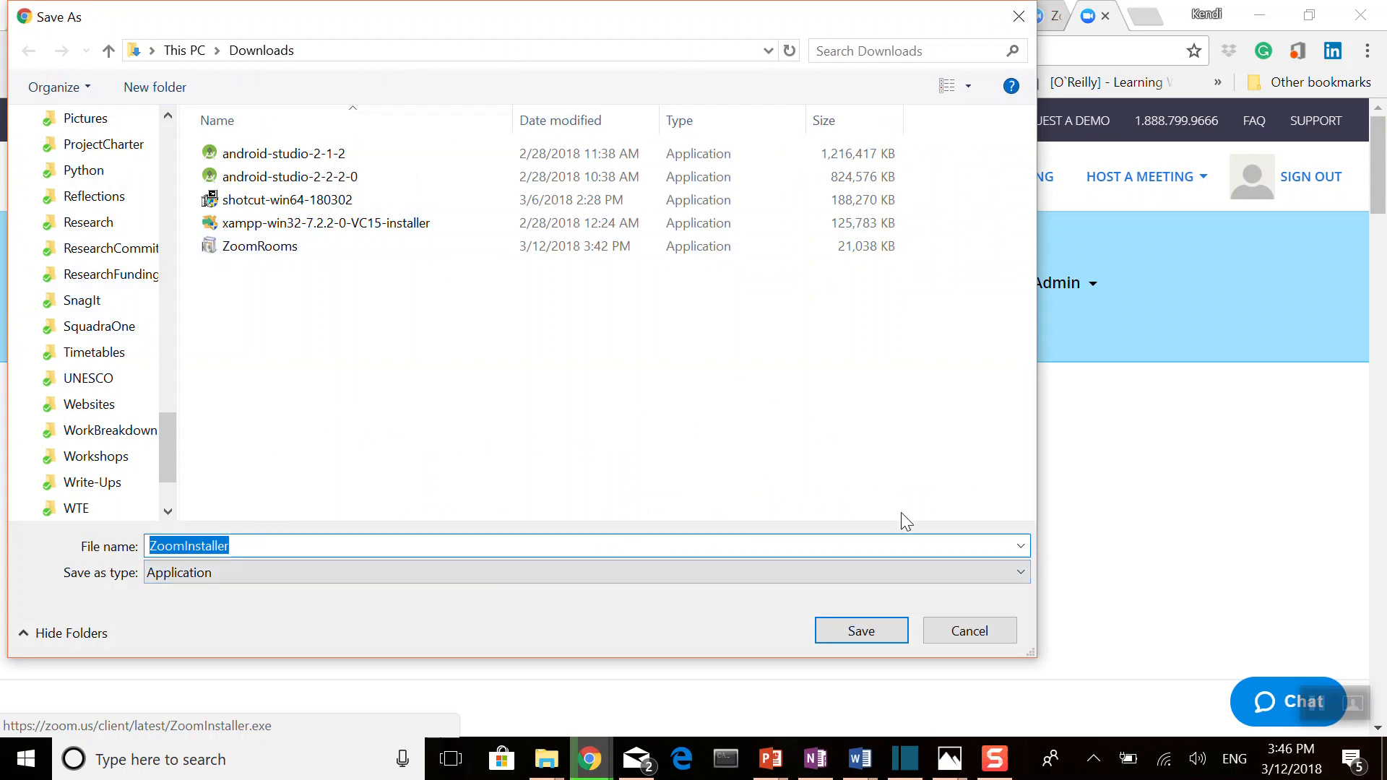
pyautogui.click(867, 629)
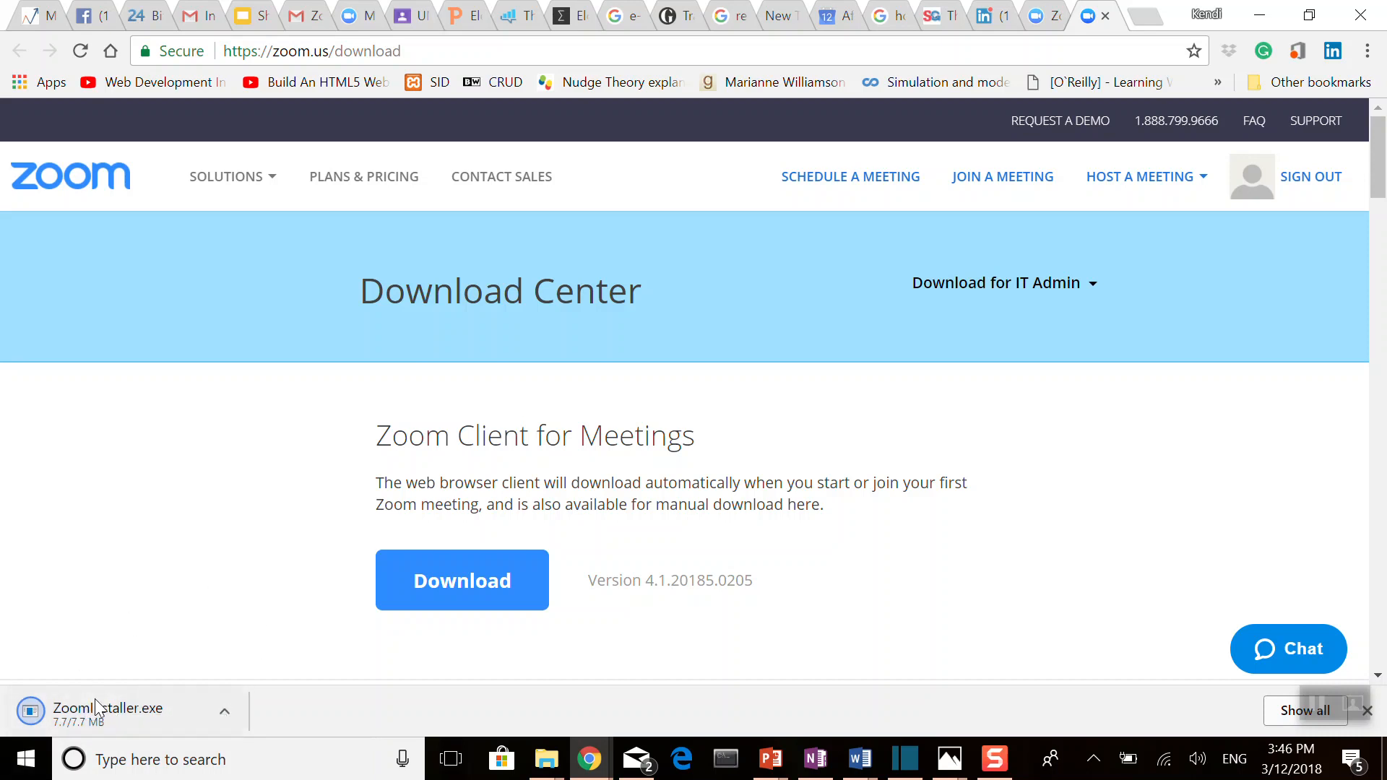
pyautogui.click(1258, 13)
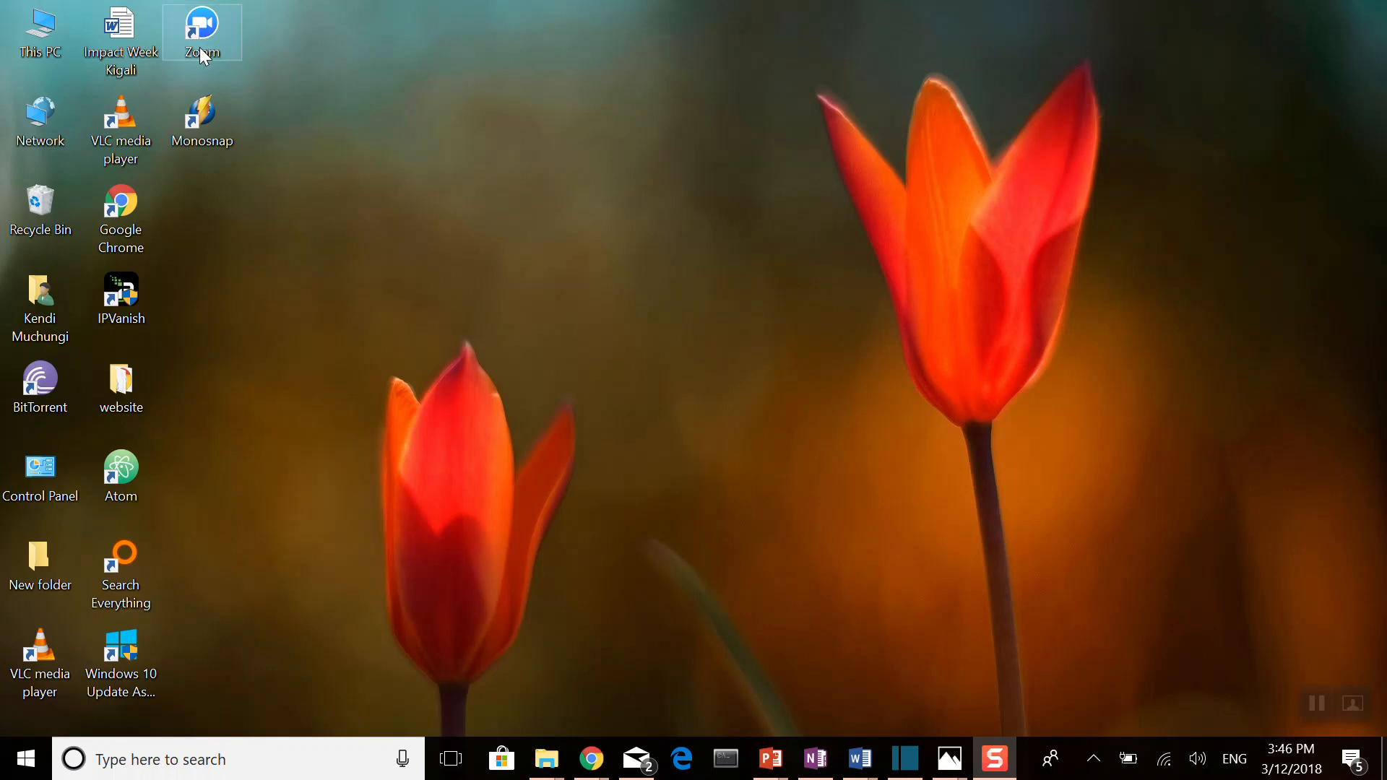
# Step: Search the computer for "zoom", launch the Zoom desktop app and show its home screen
pyautogui.click(170, 758)
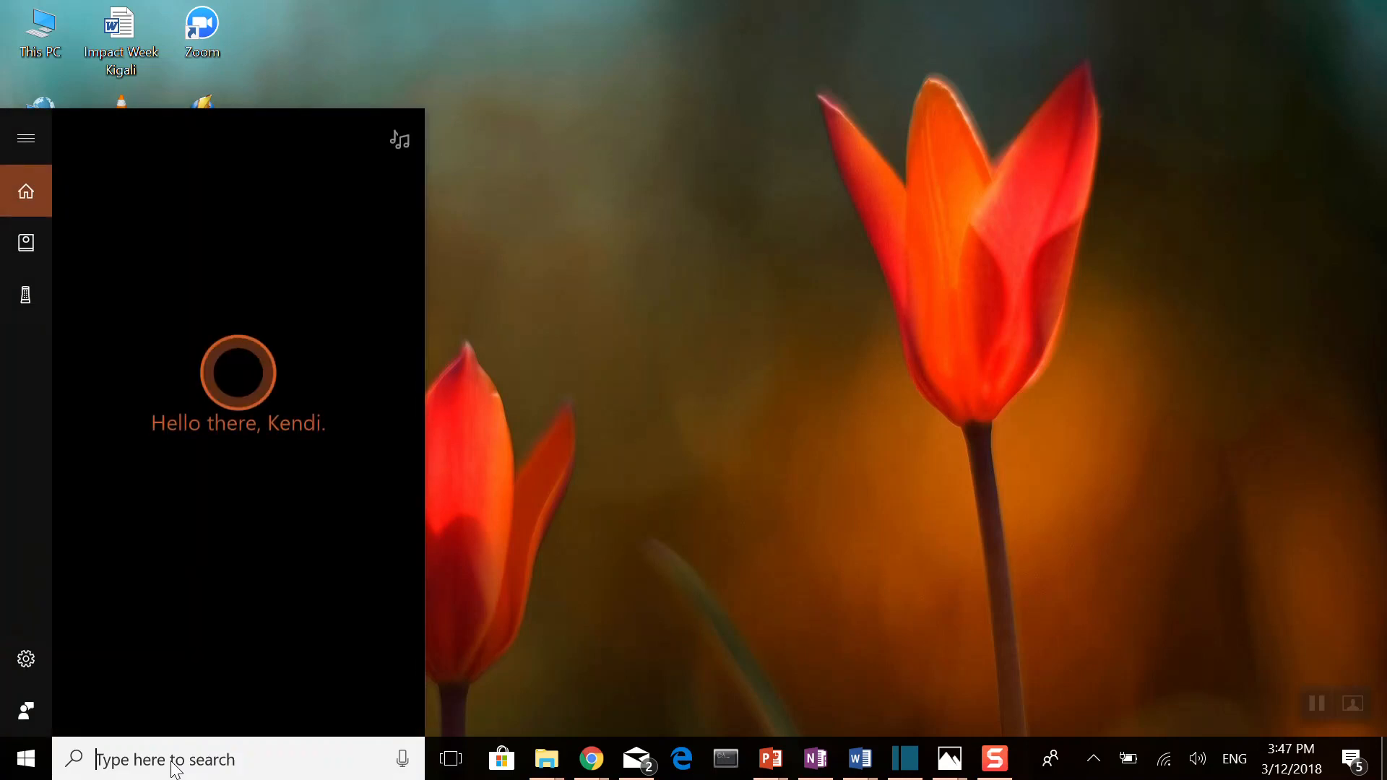
pyautogui.write('zoom')
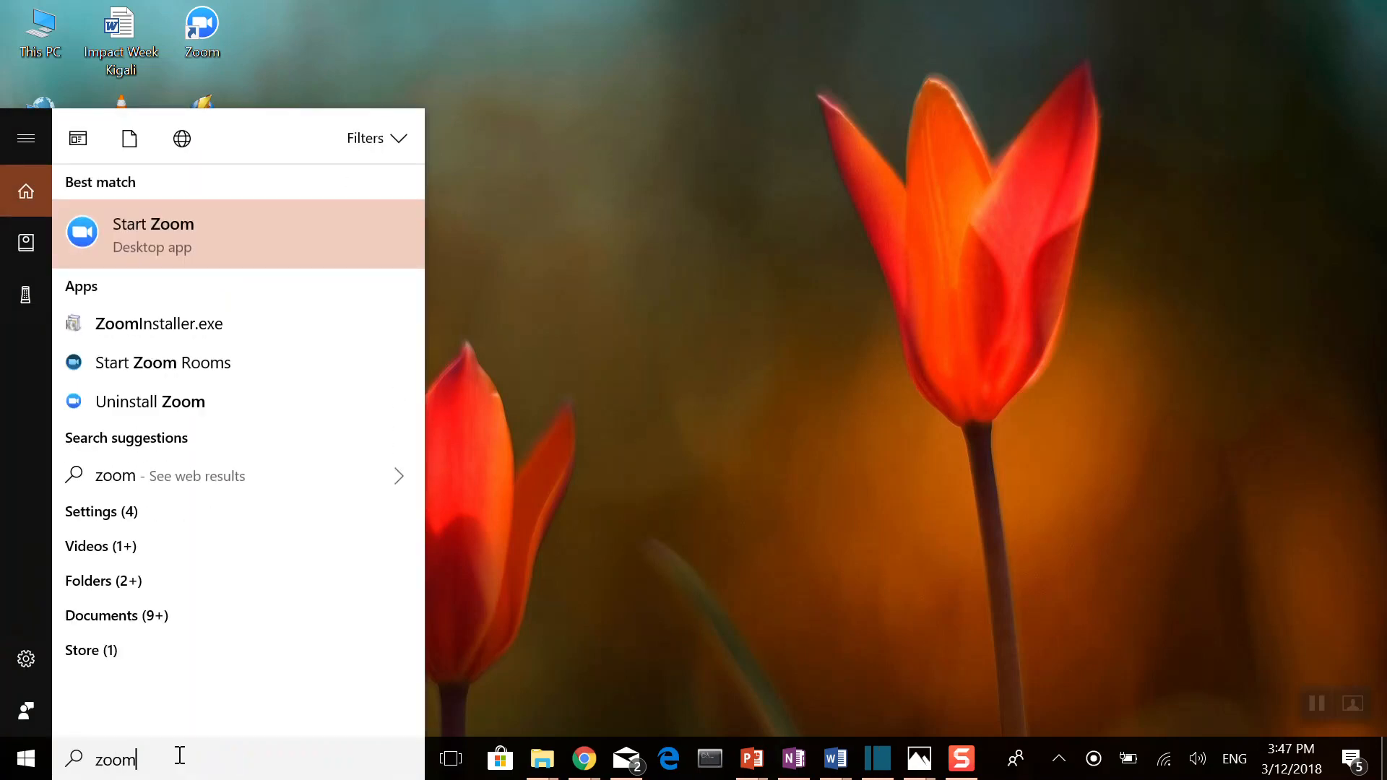
pyautogui.click(240, 238)
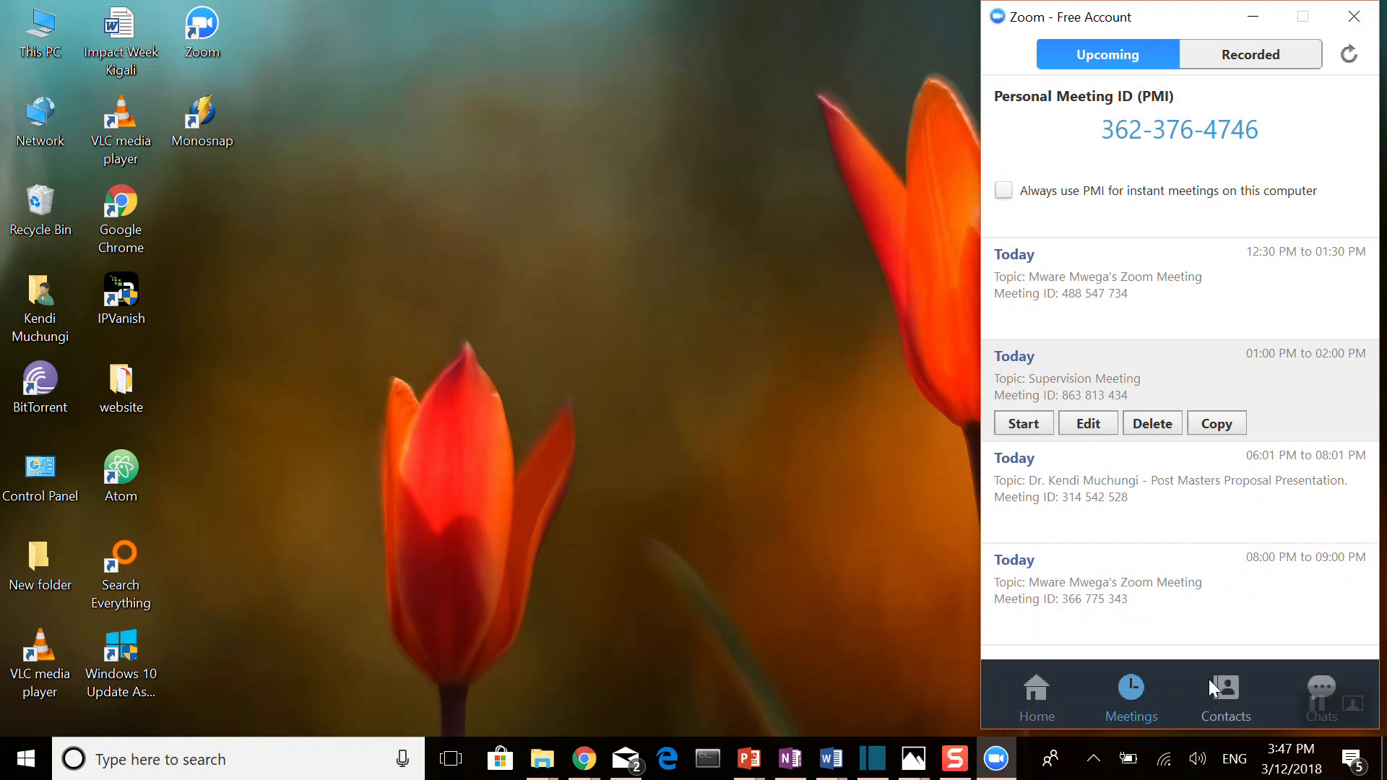
pyautogui.click(1037, 699)
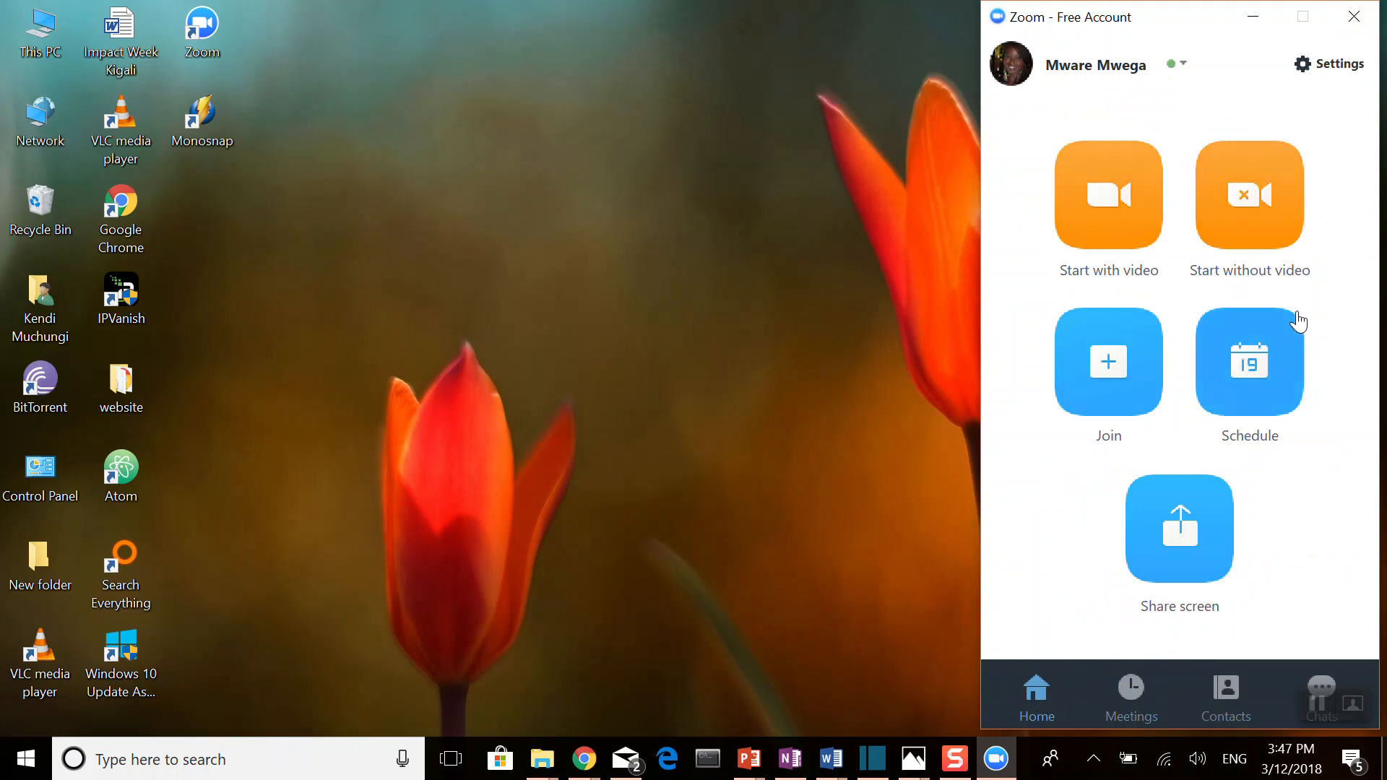
# Step: Start an instant meeting with video, dismiss the camera warning, and end the meeting for all
pyautogui.click(1113, 198)
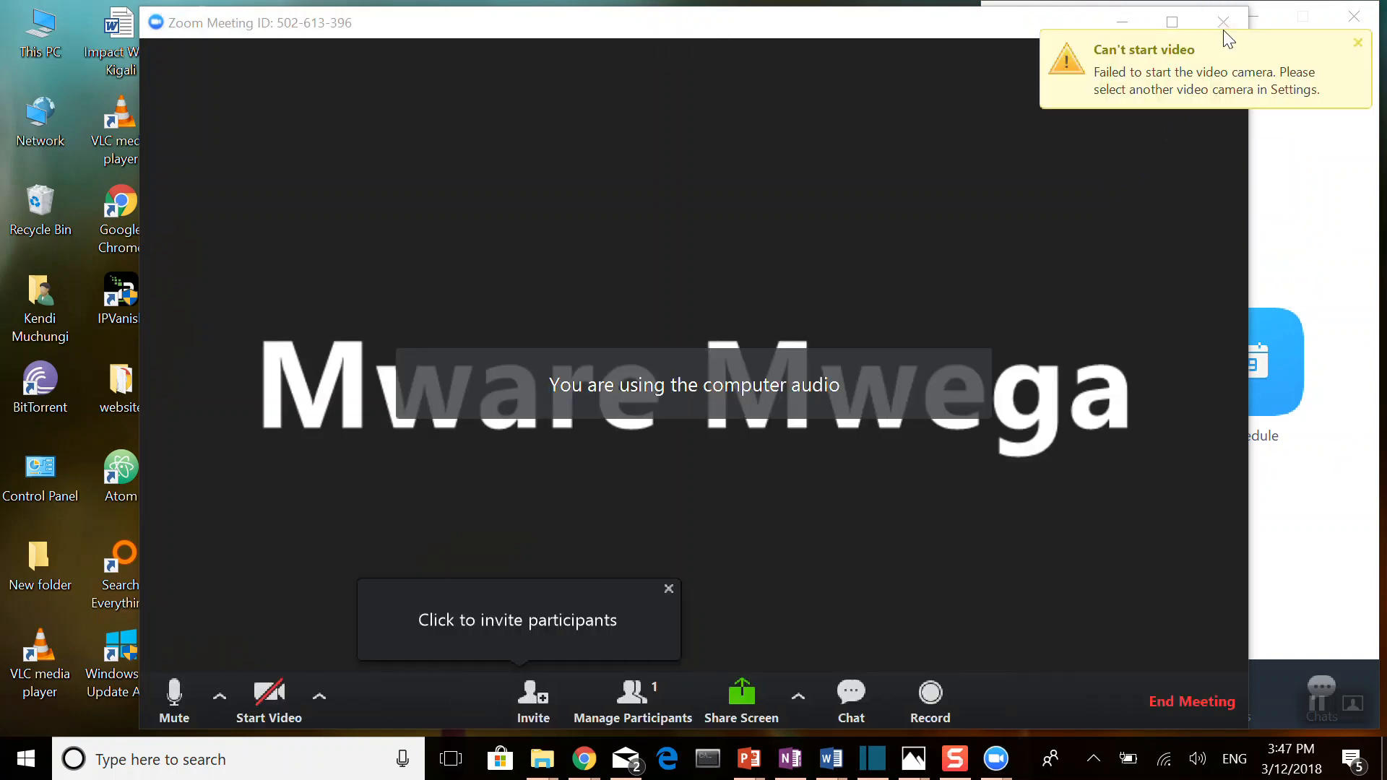
pyautogui.click(1358, 43)
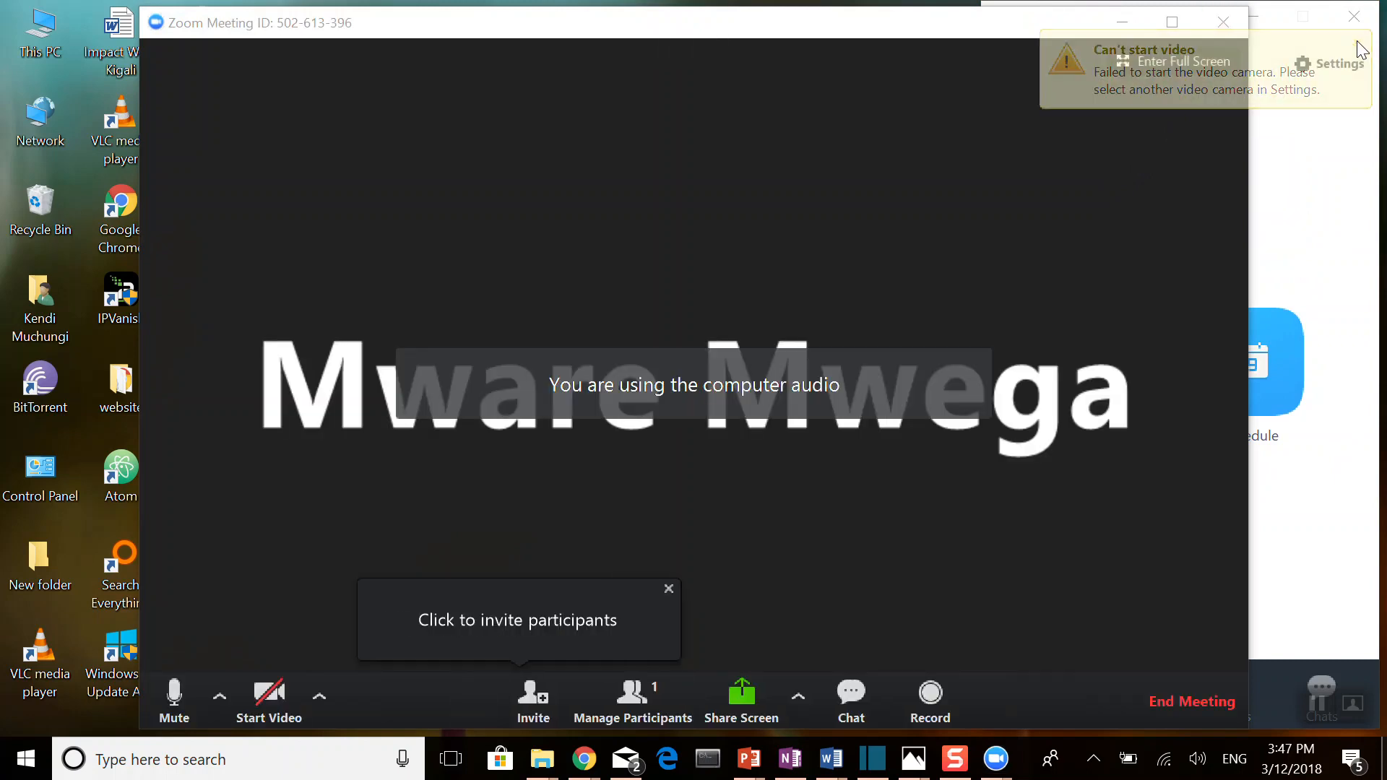
pyautogui.click(1226, 30)
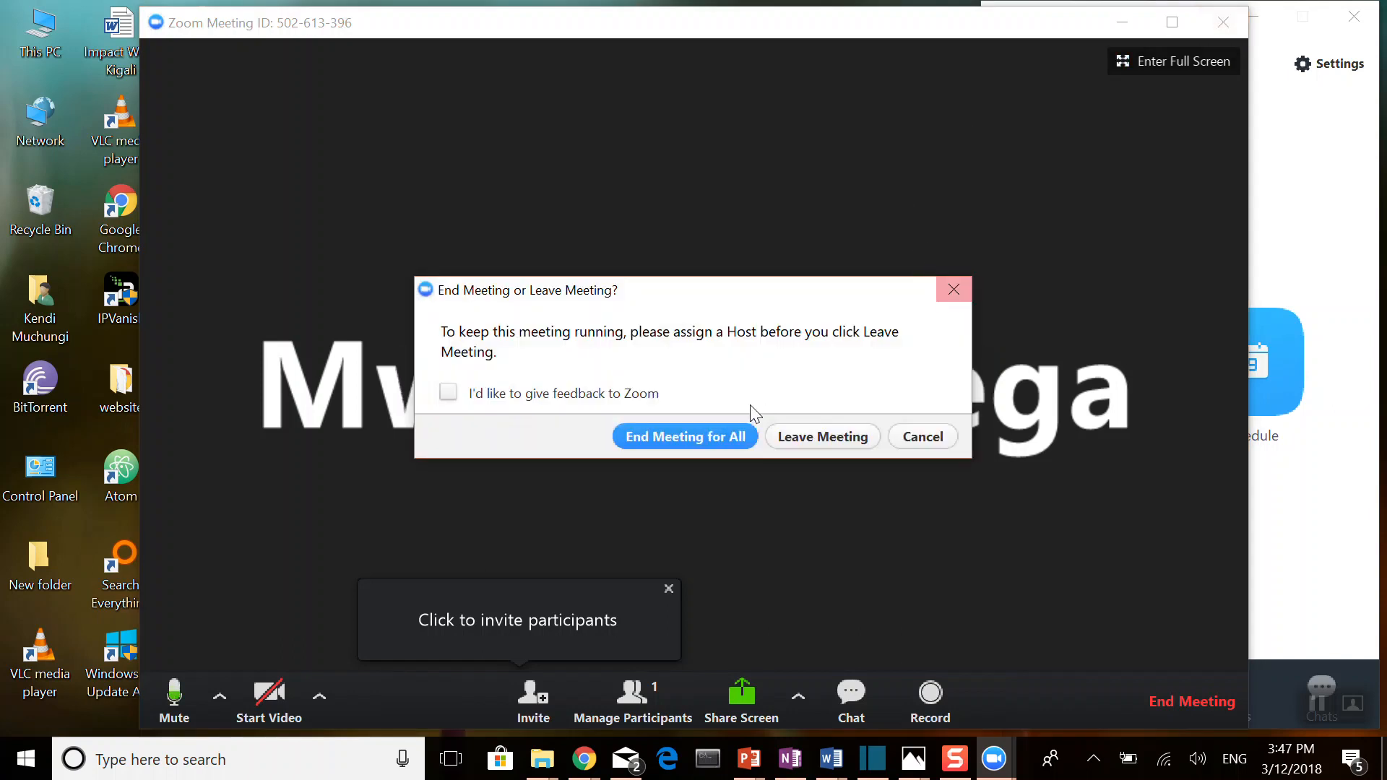
pyautogui.click(700, 434)
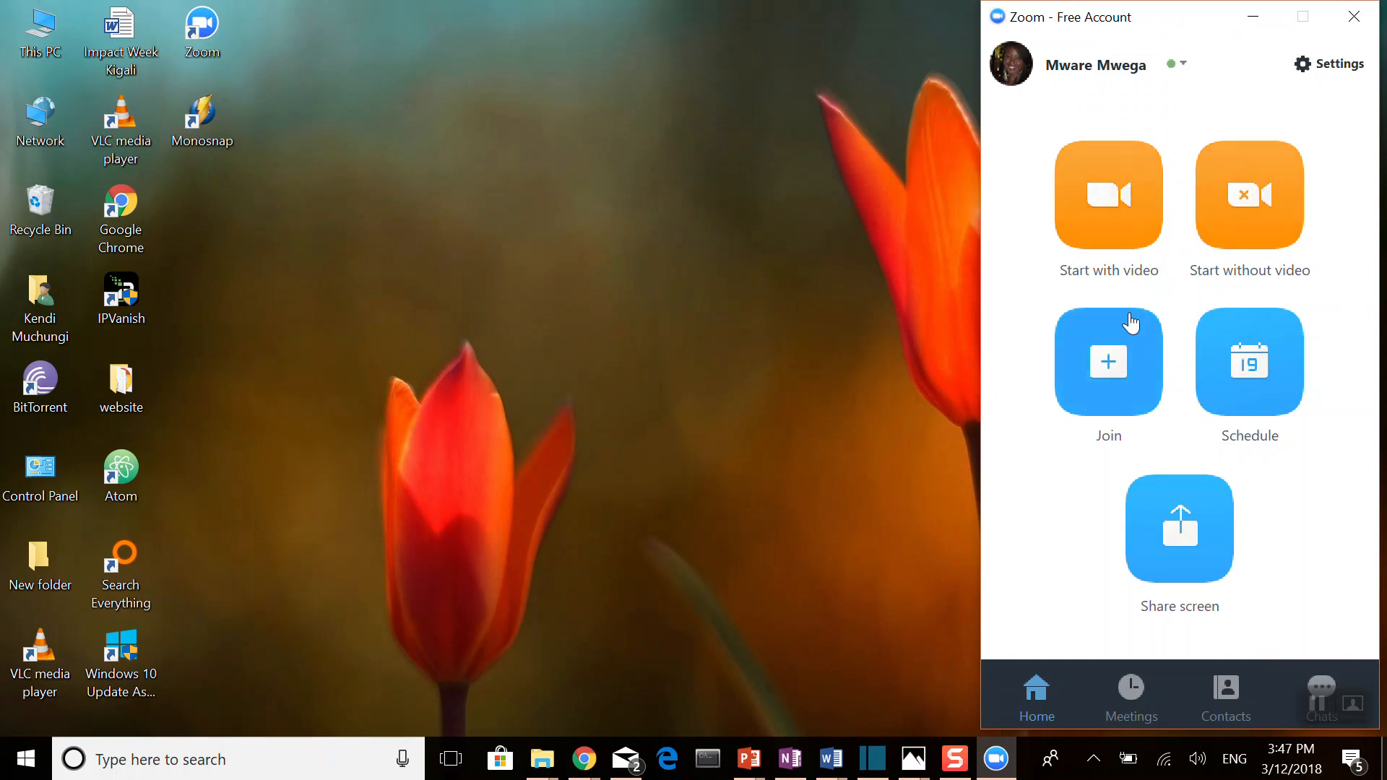
# Step: Start an instant meeting without video and end it for all, and briefly view the form for joining a meeting
pyautogui.click(1264, 248)
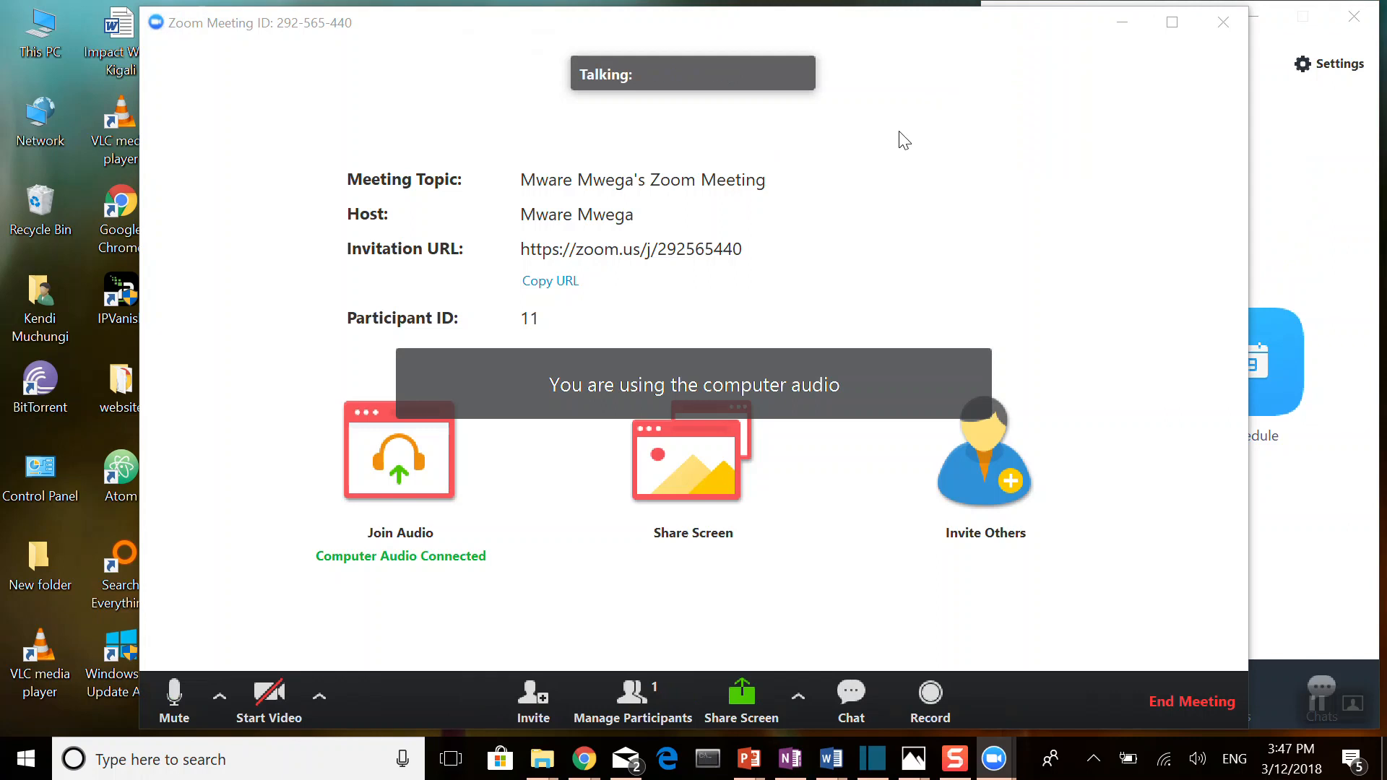
pyautogui.click(1234, 18)
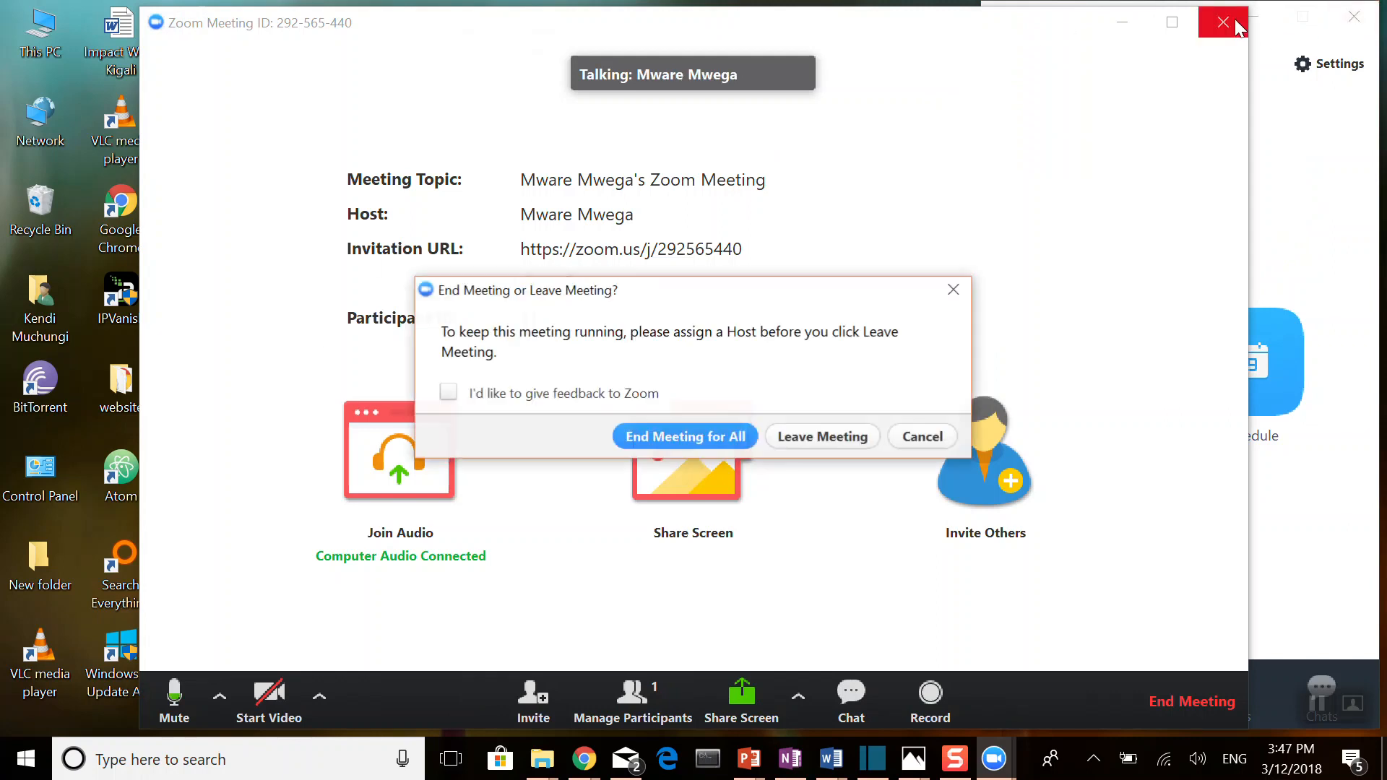
pyautogui.click(700, 434)
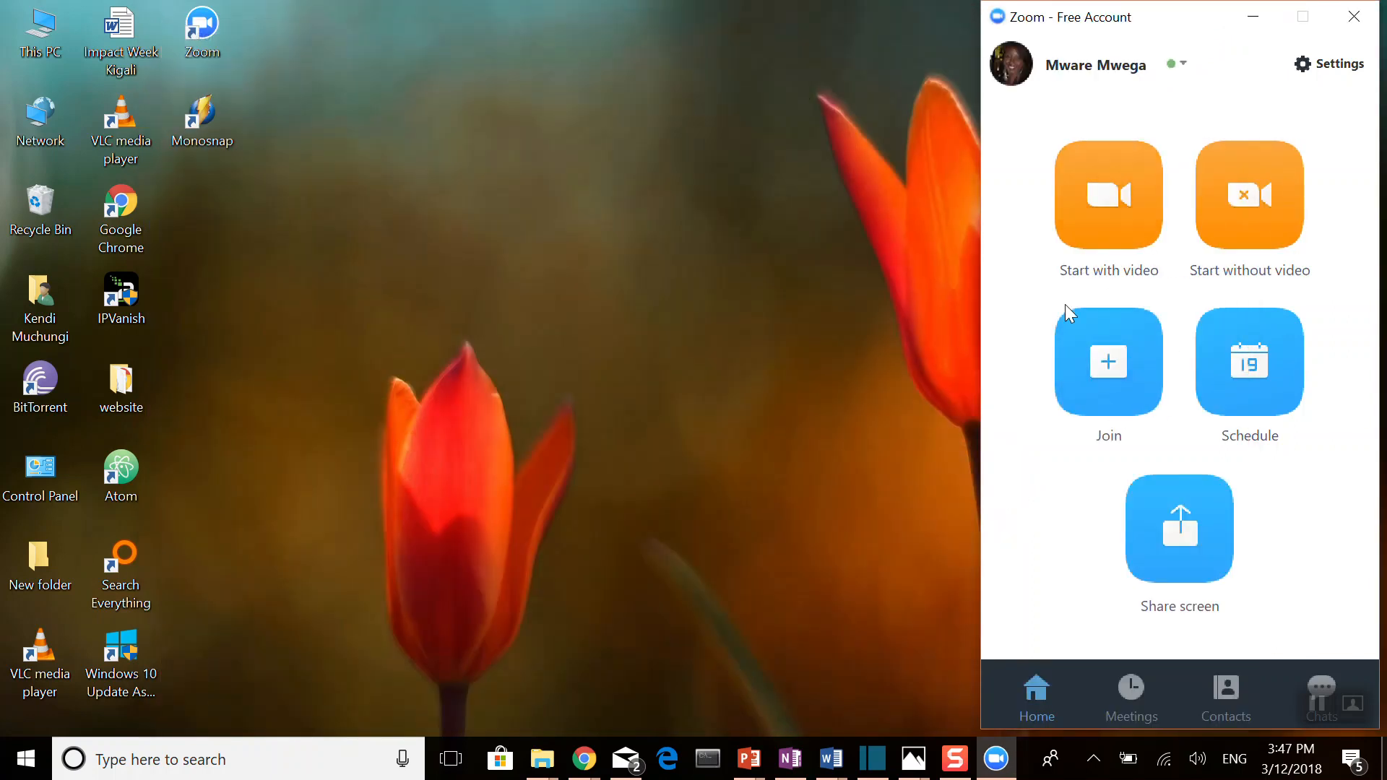
pyautogui.click(1128, 398)
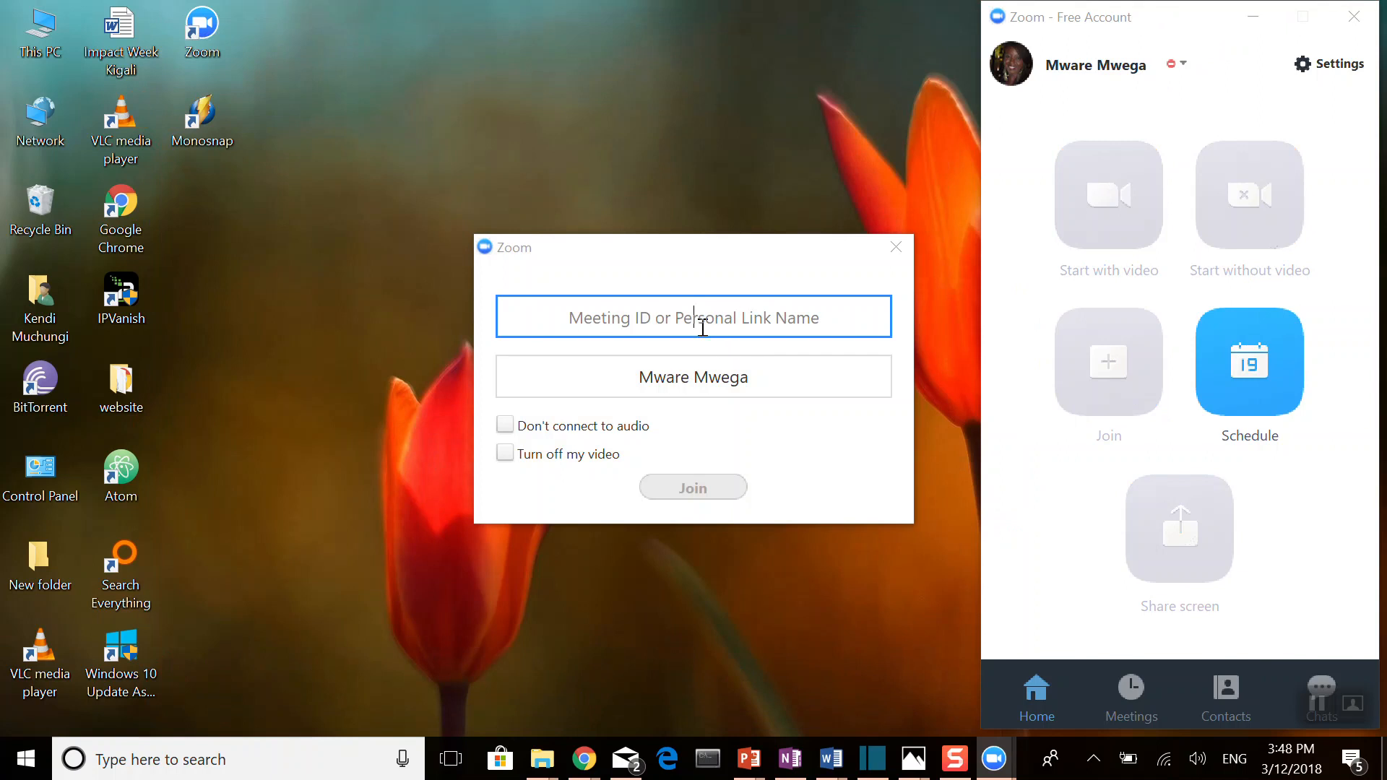
pyautogui.click(896, 248)
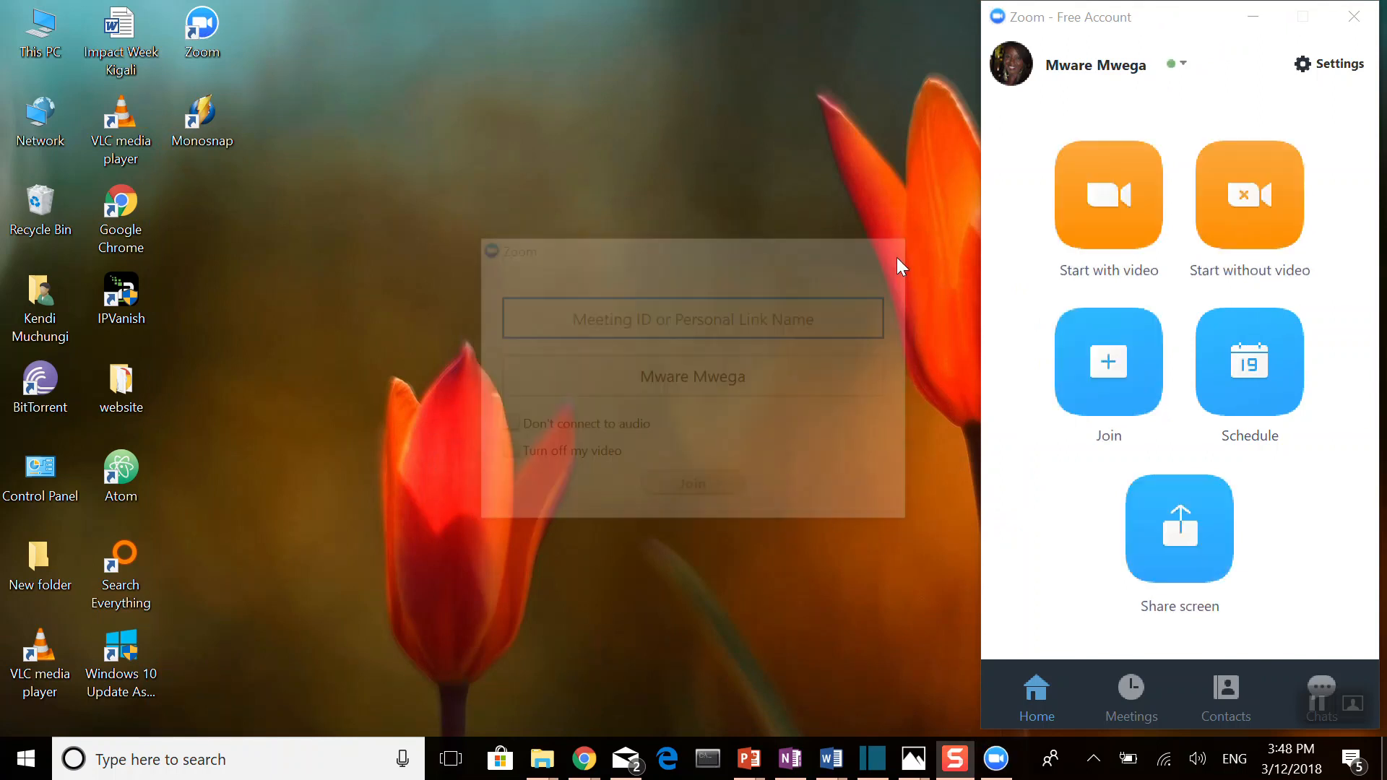
# Step: Schedule a non-recurring meeting with host and participant video on, both audio options, and Google Calendar as the calendar
pyautogui.click(1271, 366)
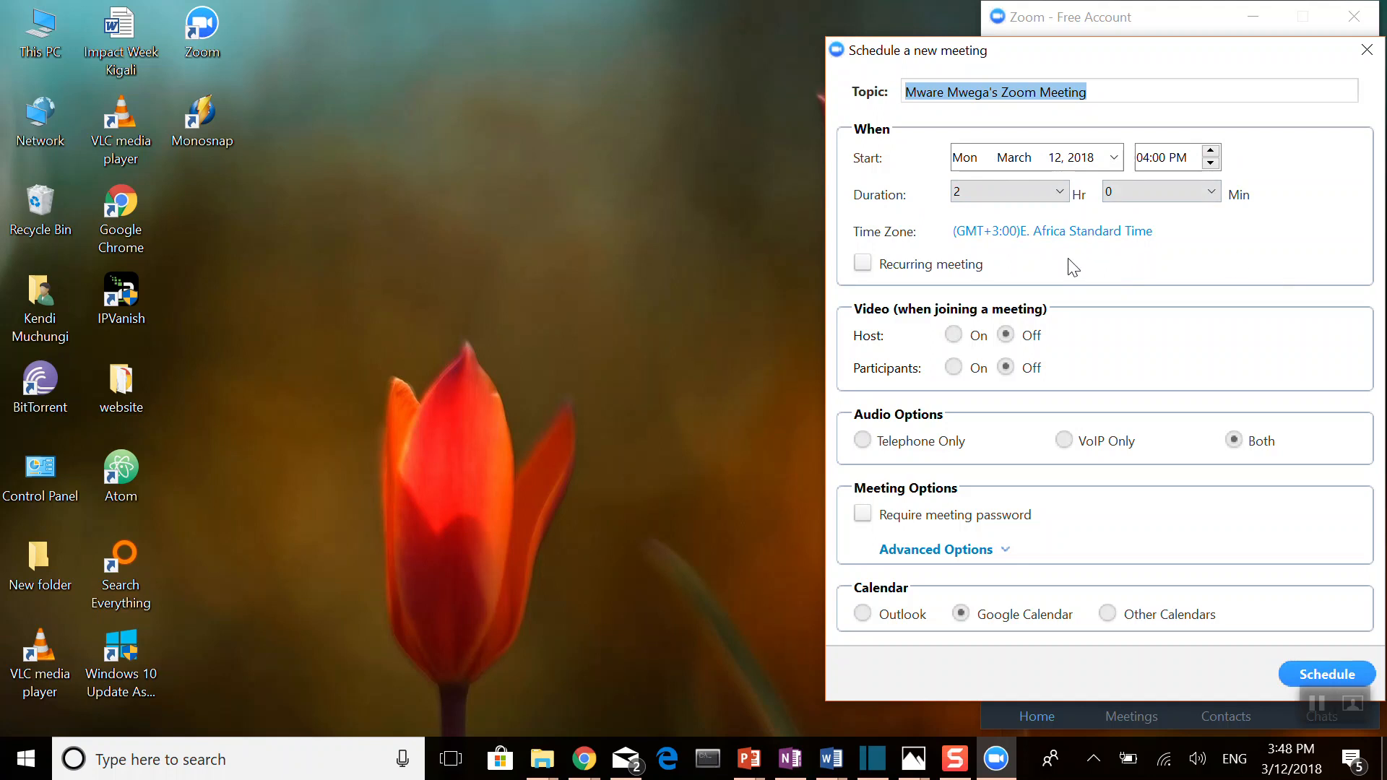
pyautogui.click(862, 263)
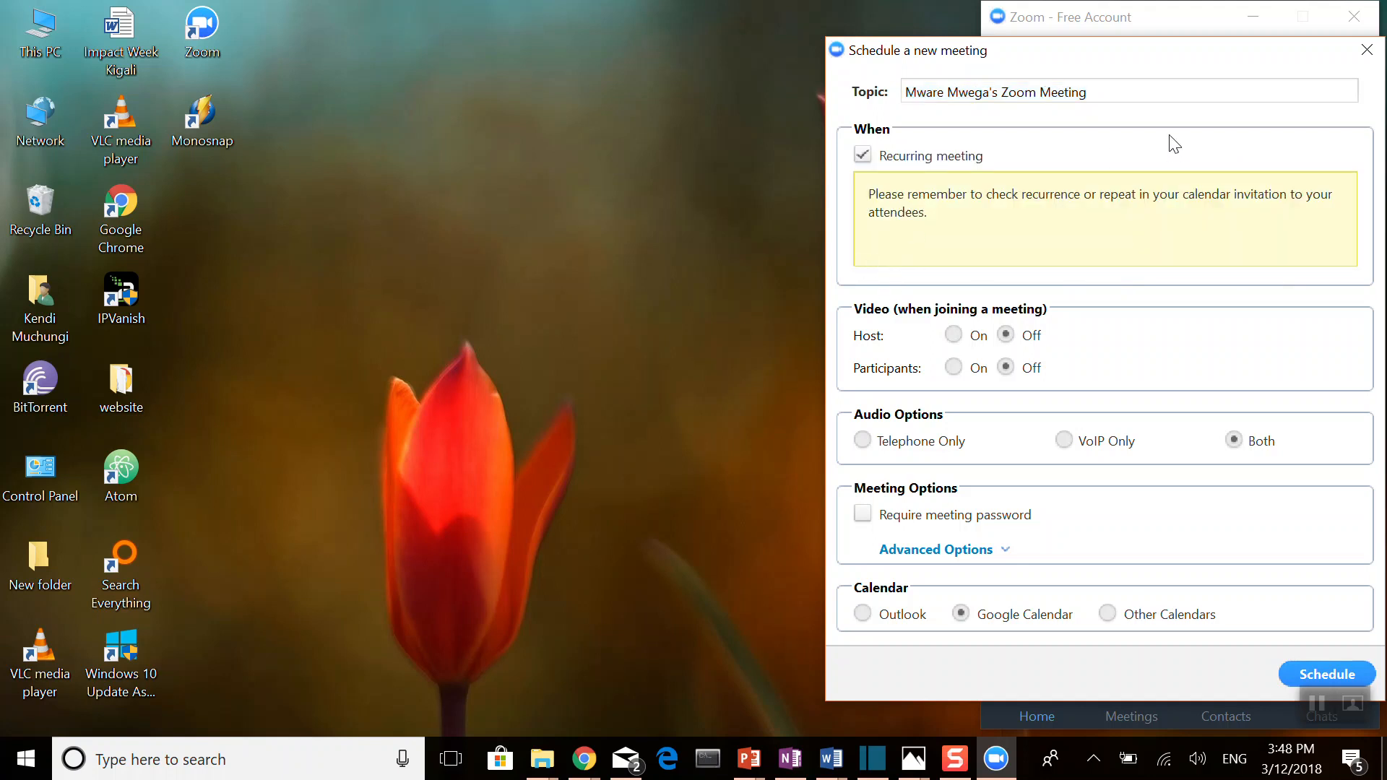
pyautogui.click(870, 156)
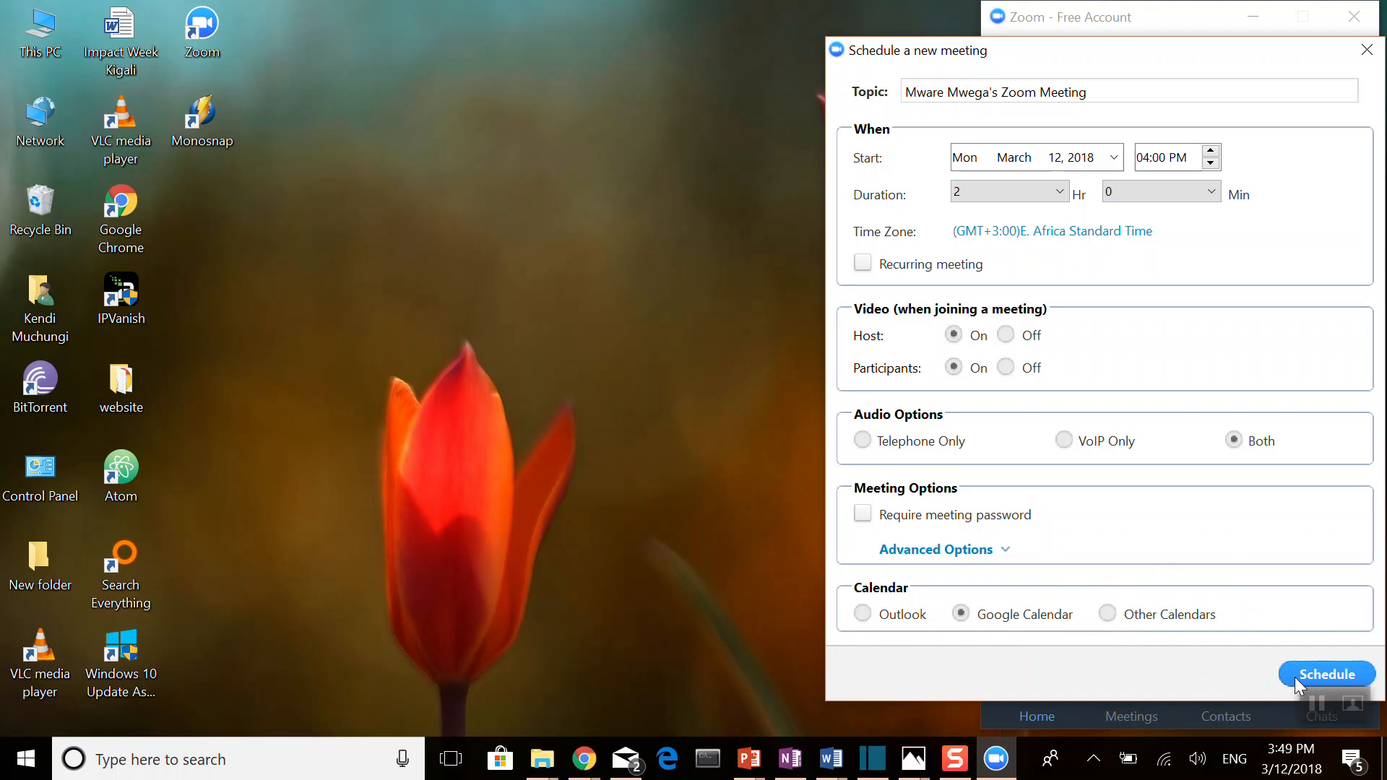
pyautogui.click(1323, 674)
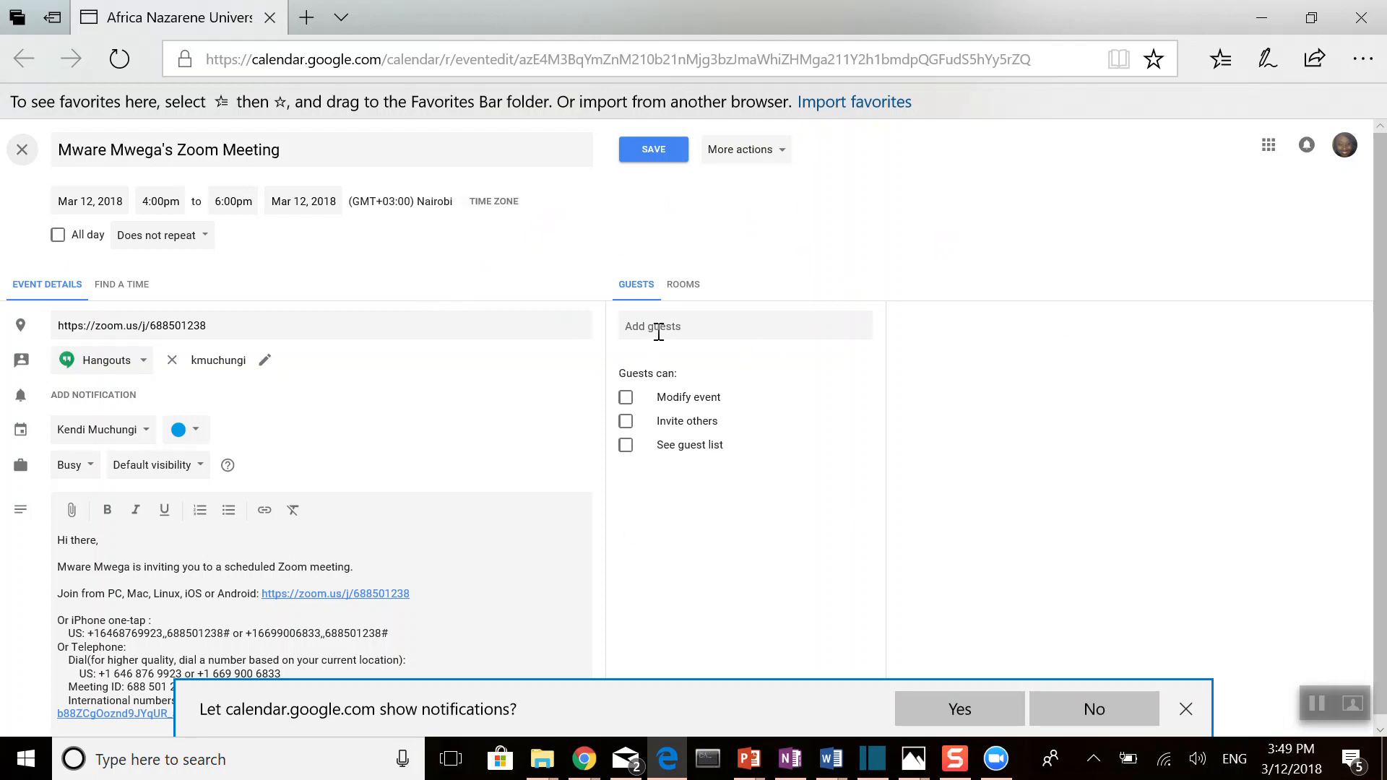
pyautogui.click(658, 331)
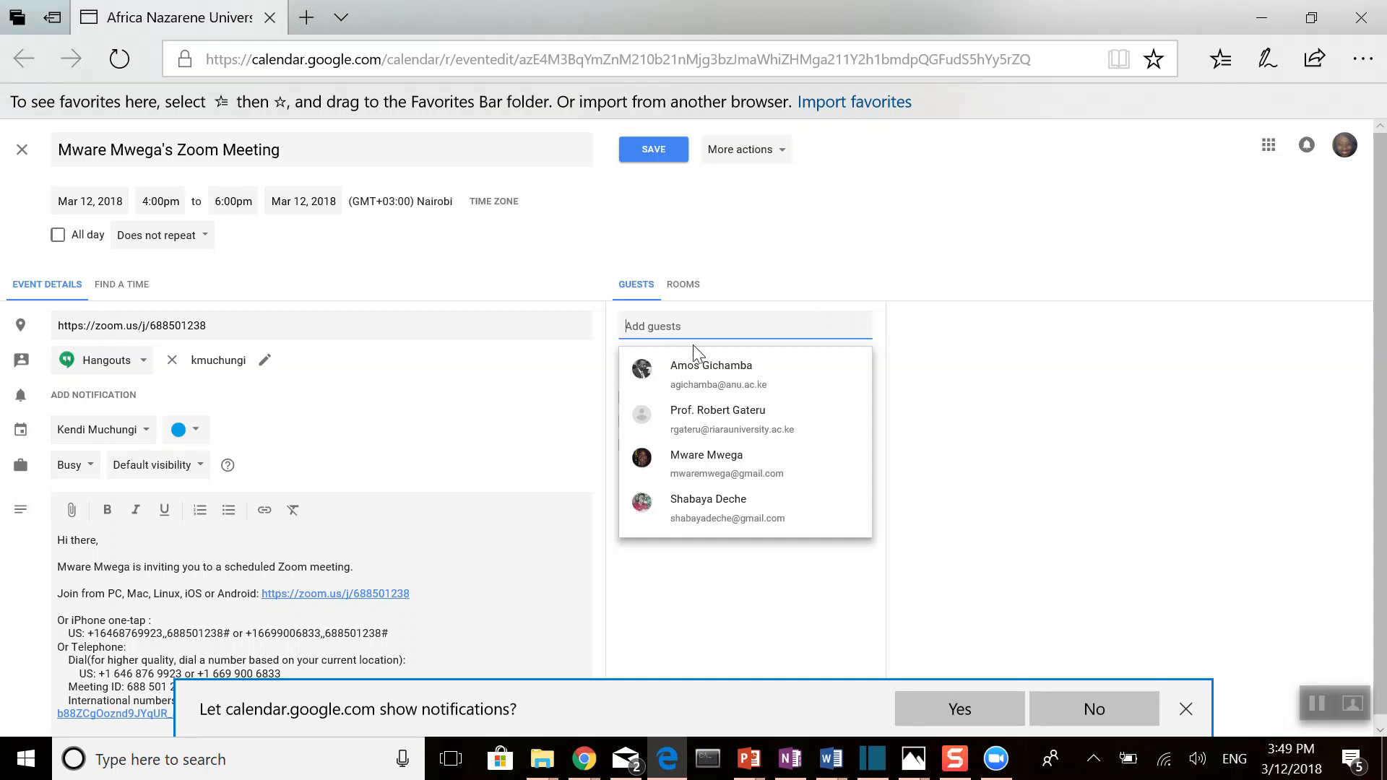
pyautogui.click(711, 380)
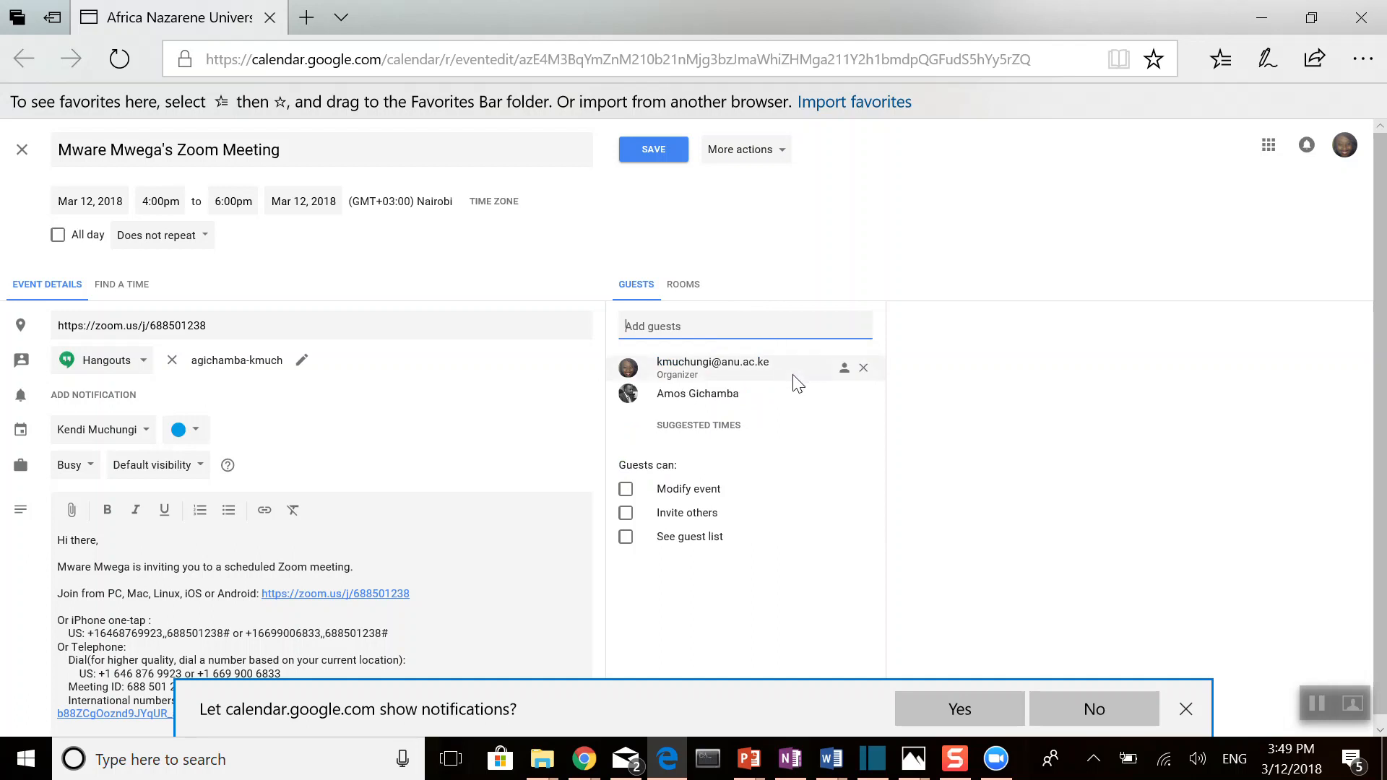
pyautogui.click(864, 393)
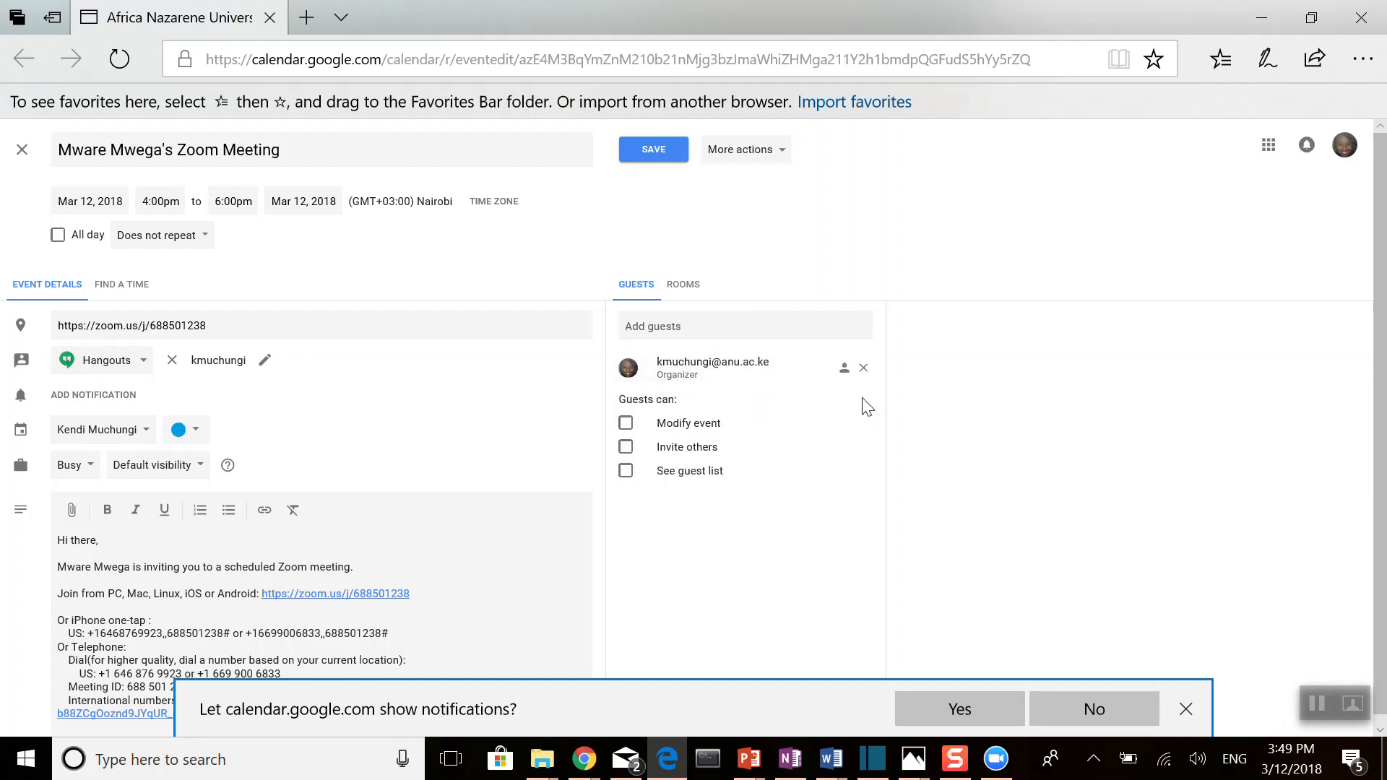
# Step: Add the meeting host's personal contact as a guest of the calendar event and dismiss the event reminder
pyautogui.click(653, 327)
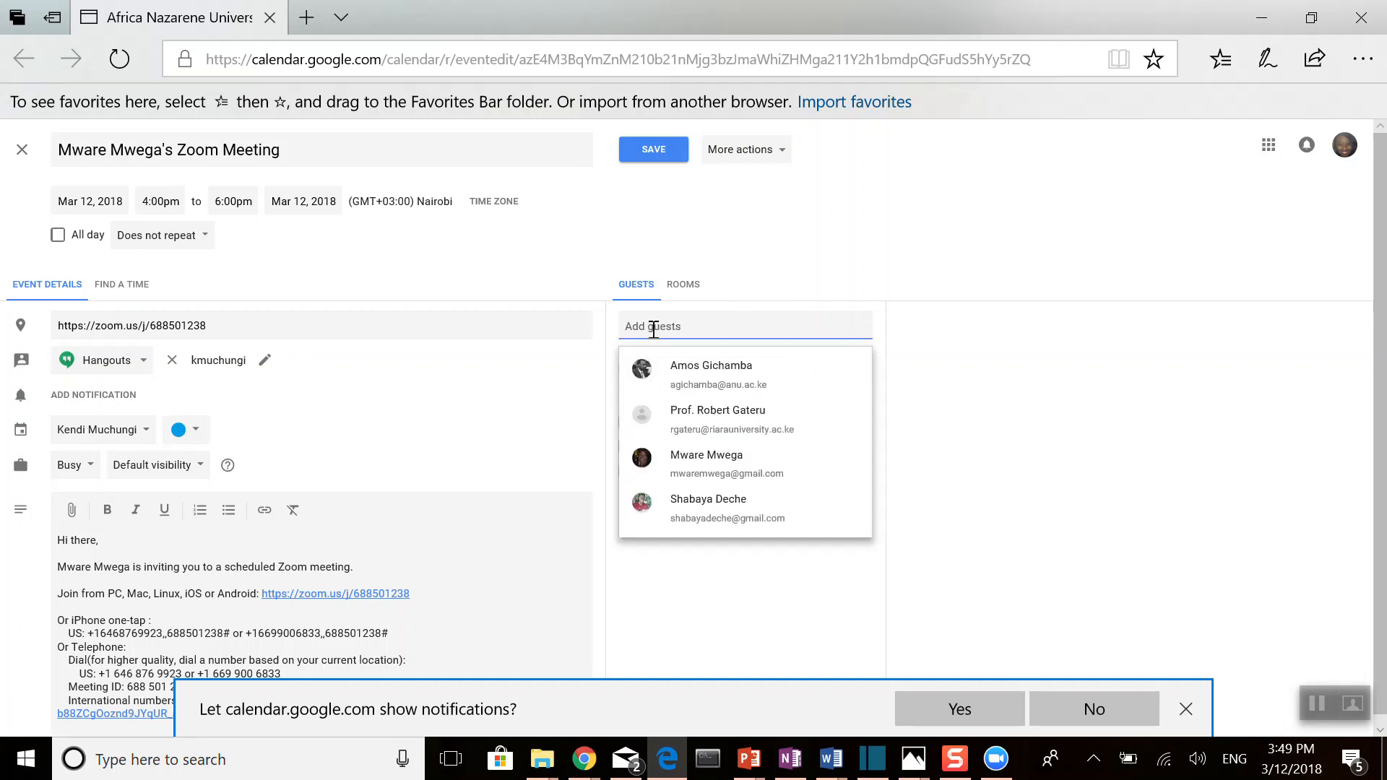
pyautogui.write('mwar')
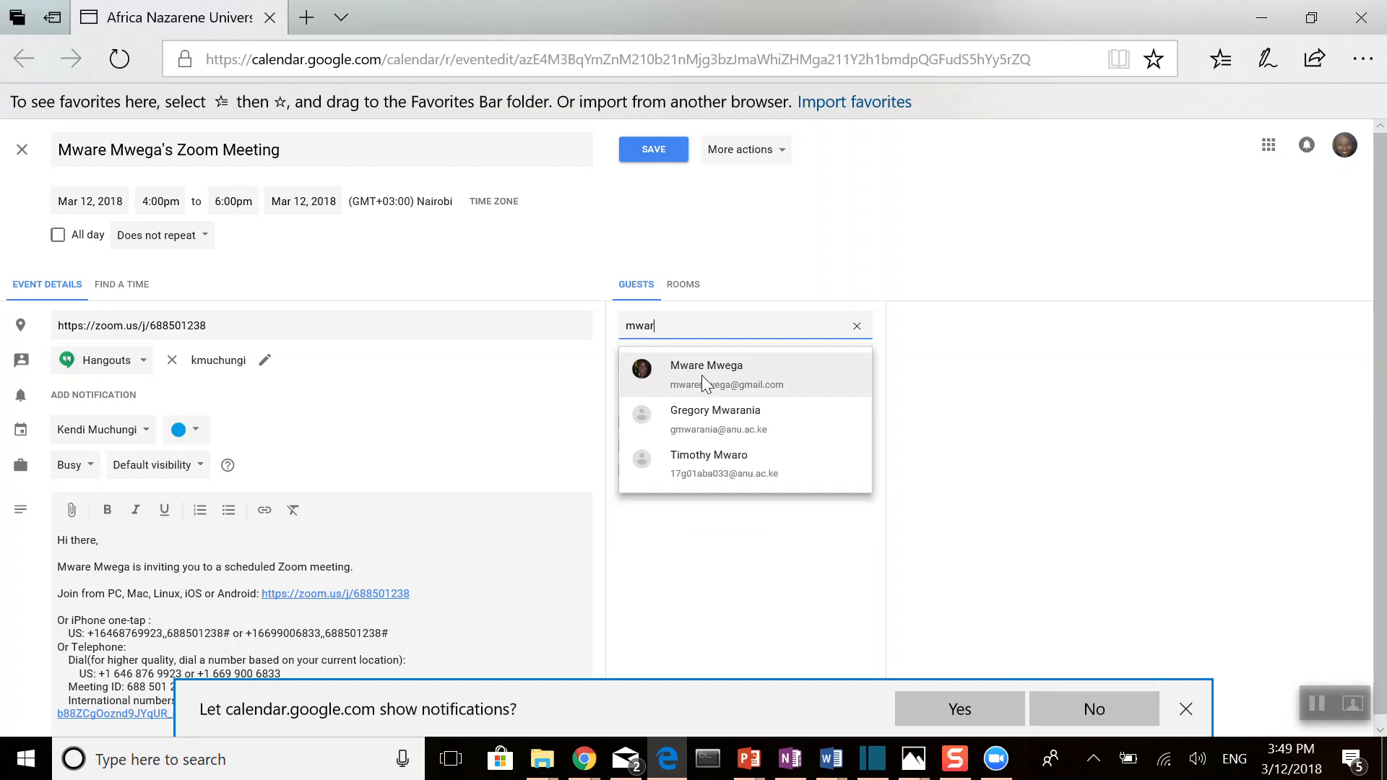
pyautogui.click(702, 376)
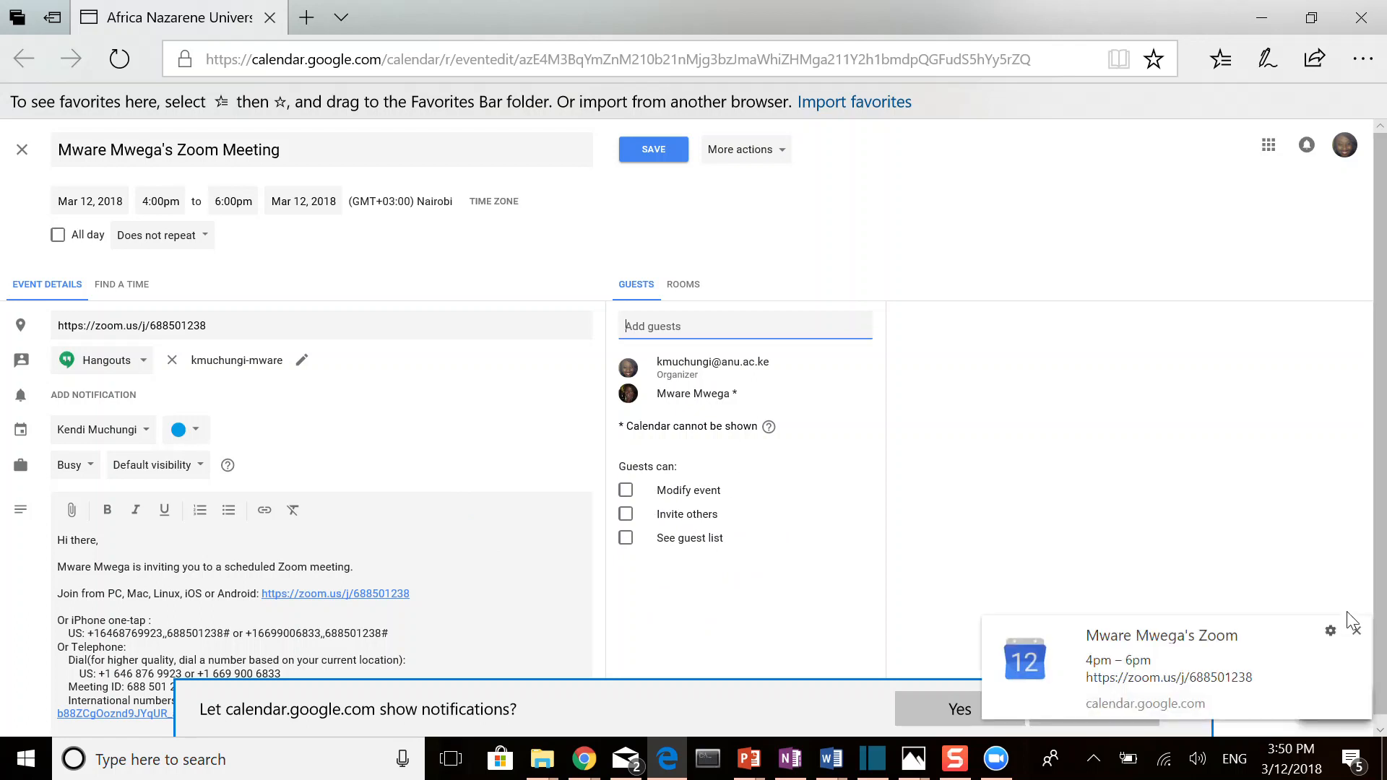
pyautogui.click(1356, 631)
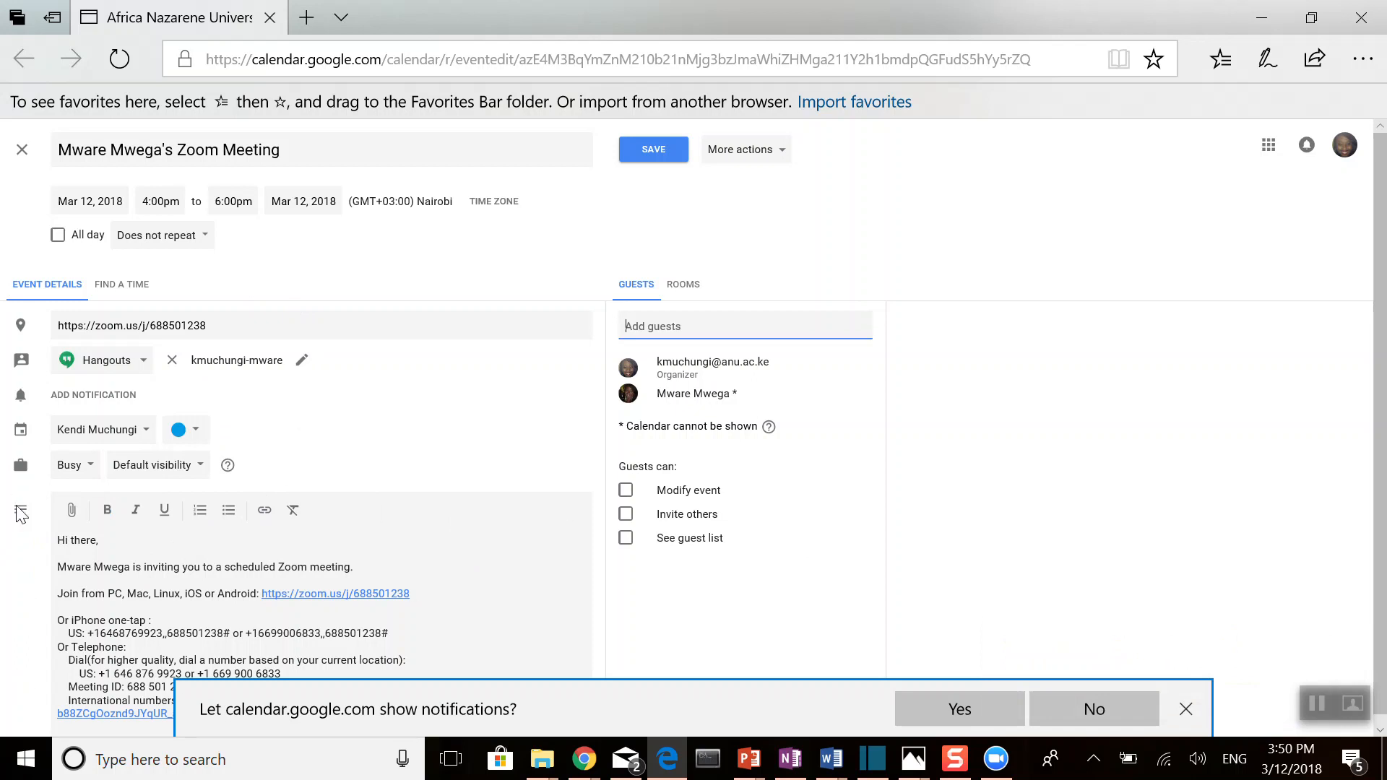
# Step: Remove "Join from PC, Mac, Linux, iOS or Android:" from the event description, keeping the Zoom link on its own line after a blank line
pyautogui.scroll(-1, 454, 551)
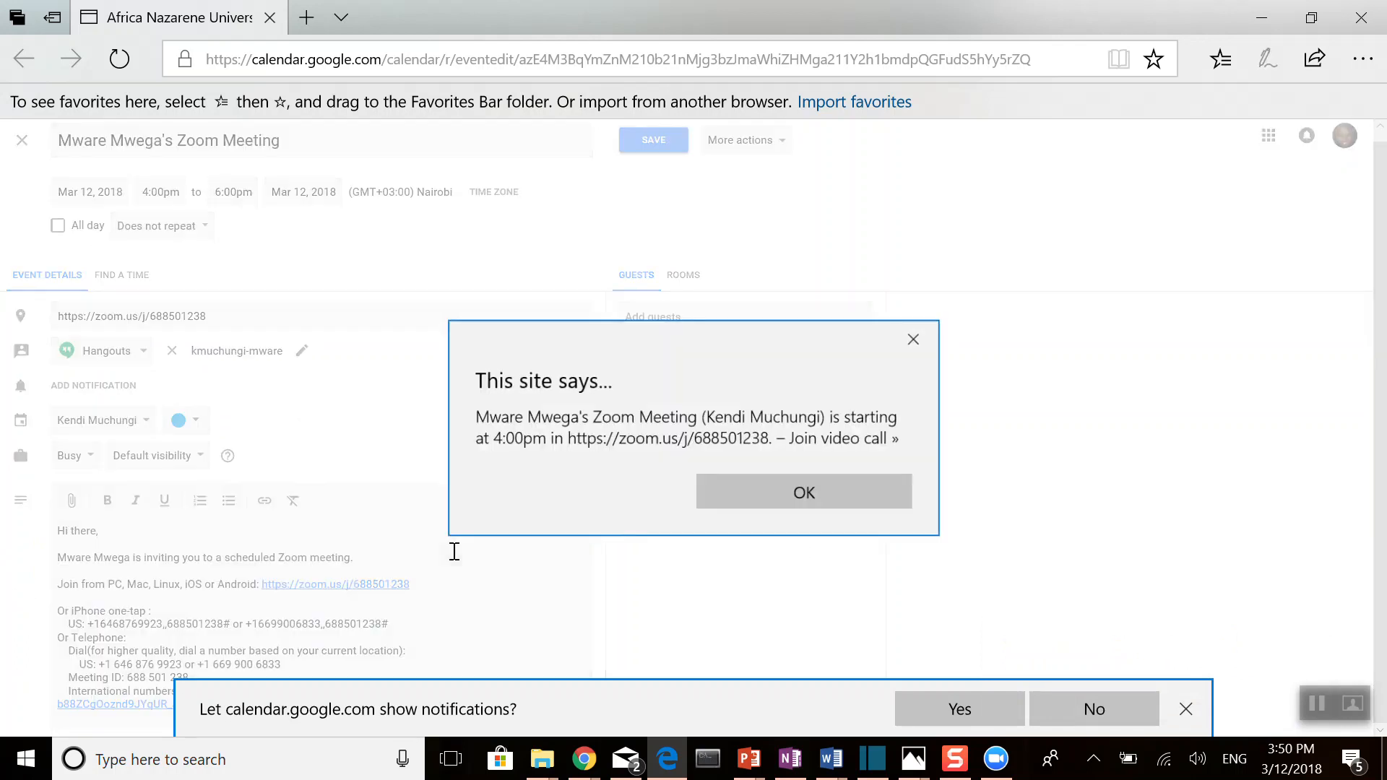
pyautogui.click(913, 341)
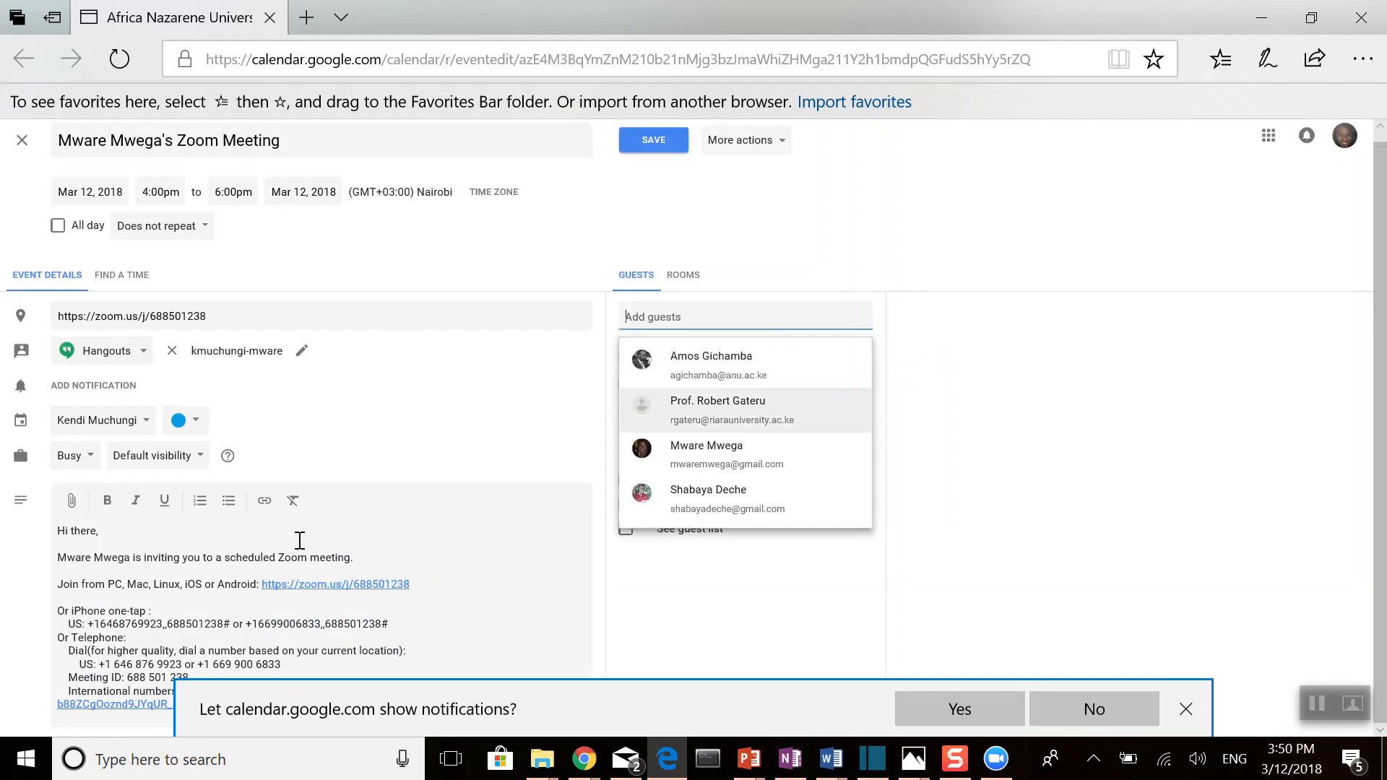
pyautogui.click(222, 558)
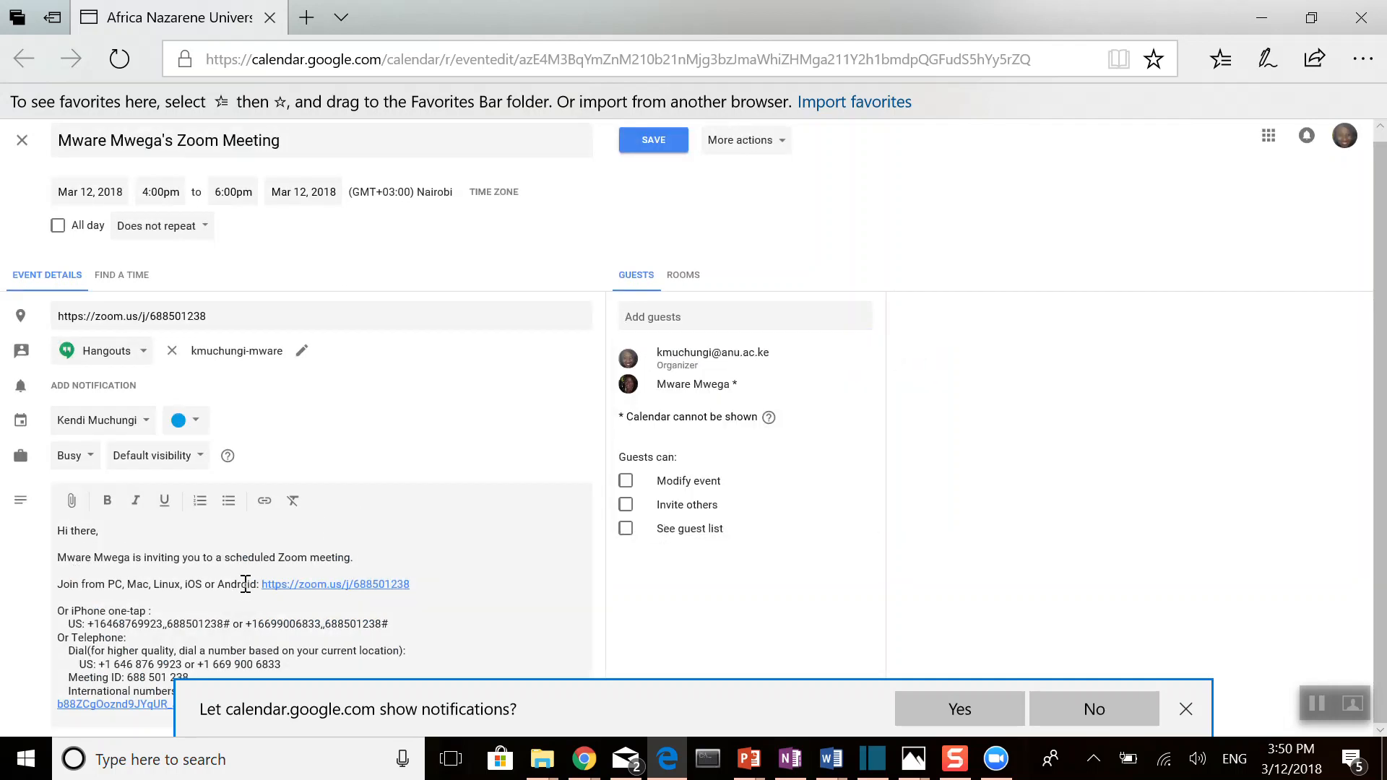
pyautogui.moveTo(261, 585); pyautogui.dragTo(200, 573)
pyautogui.press('BackSpace')
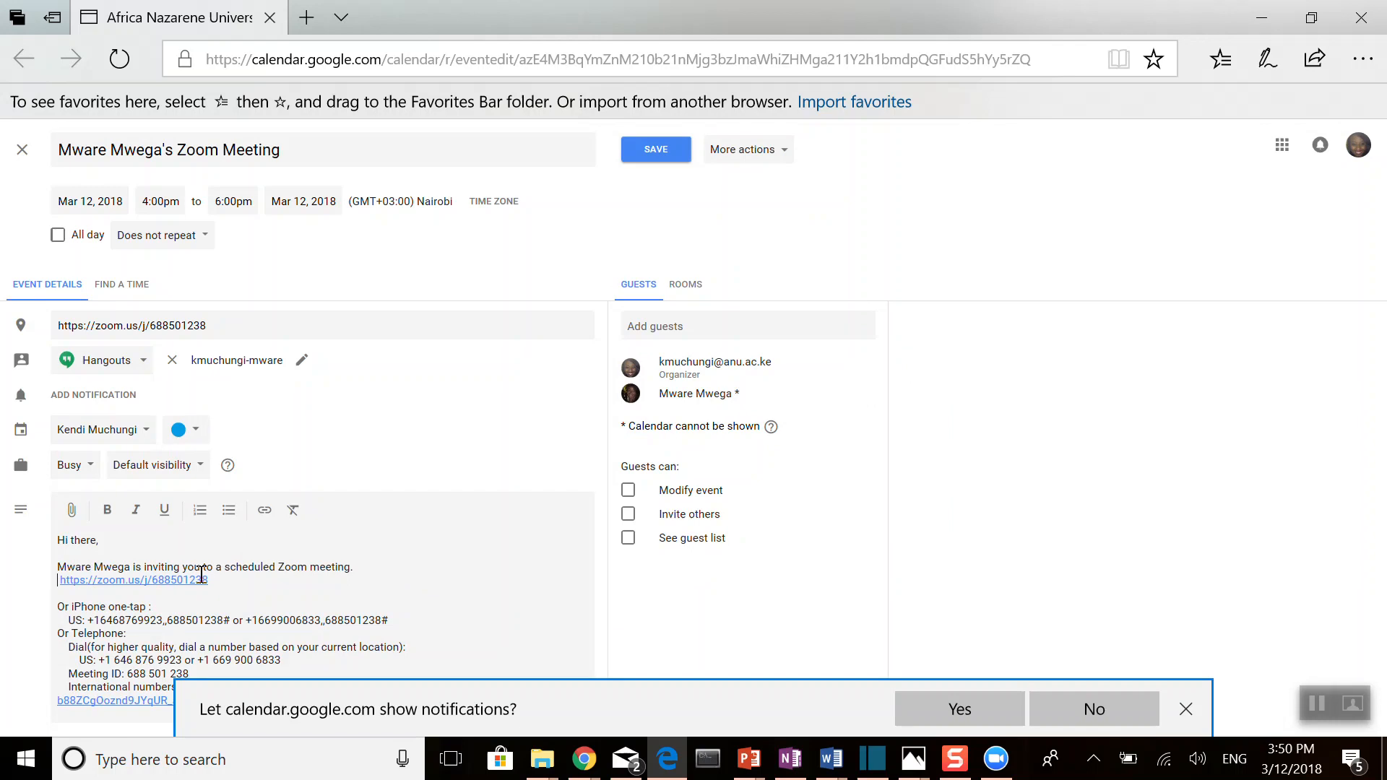
pyautogui.press('Return')
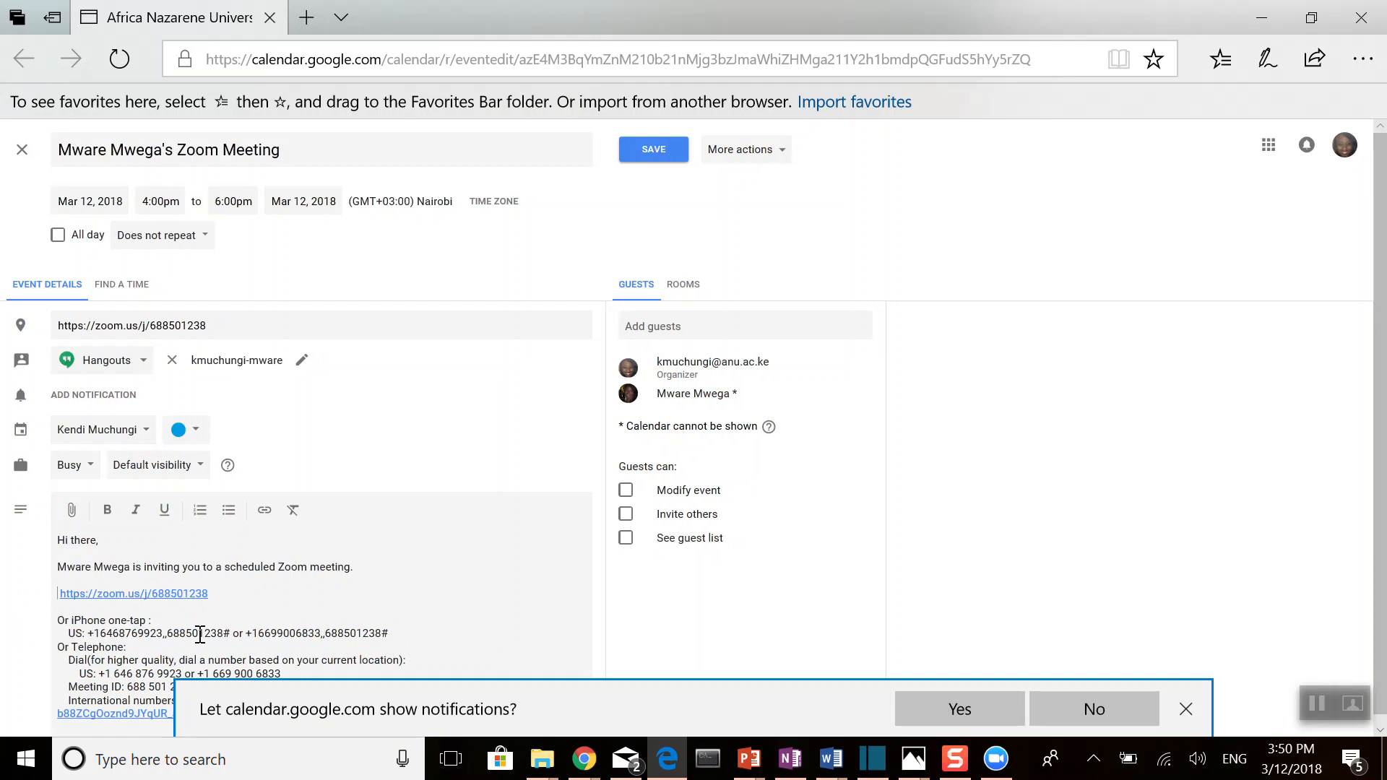
# Step: Remove the iPhone one-tap and telephone dial-in lines from the event description, unindent the Meeting ID line and add a blank line after it
pyautogui.scroll(-1, 369, 622)
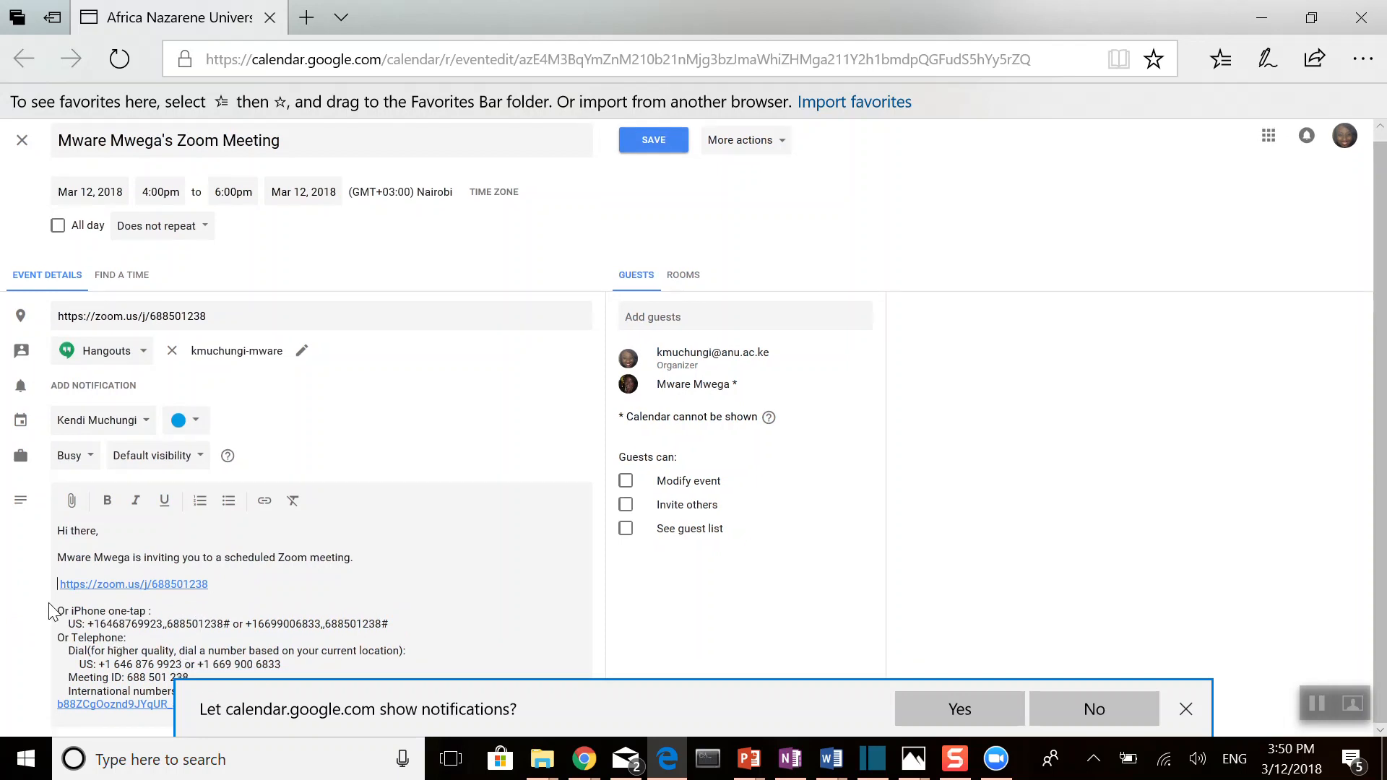
pyautogui.moveTo(58, 611); pyautogui.dragTo(307, 660)
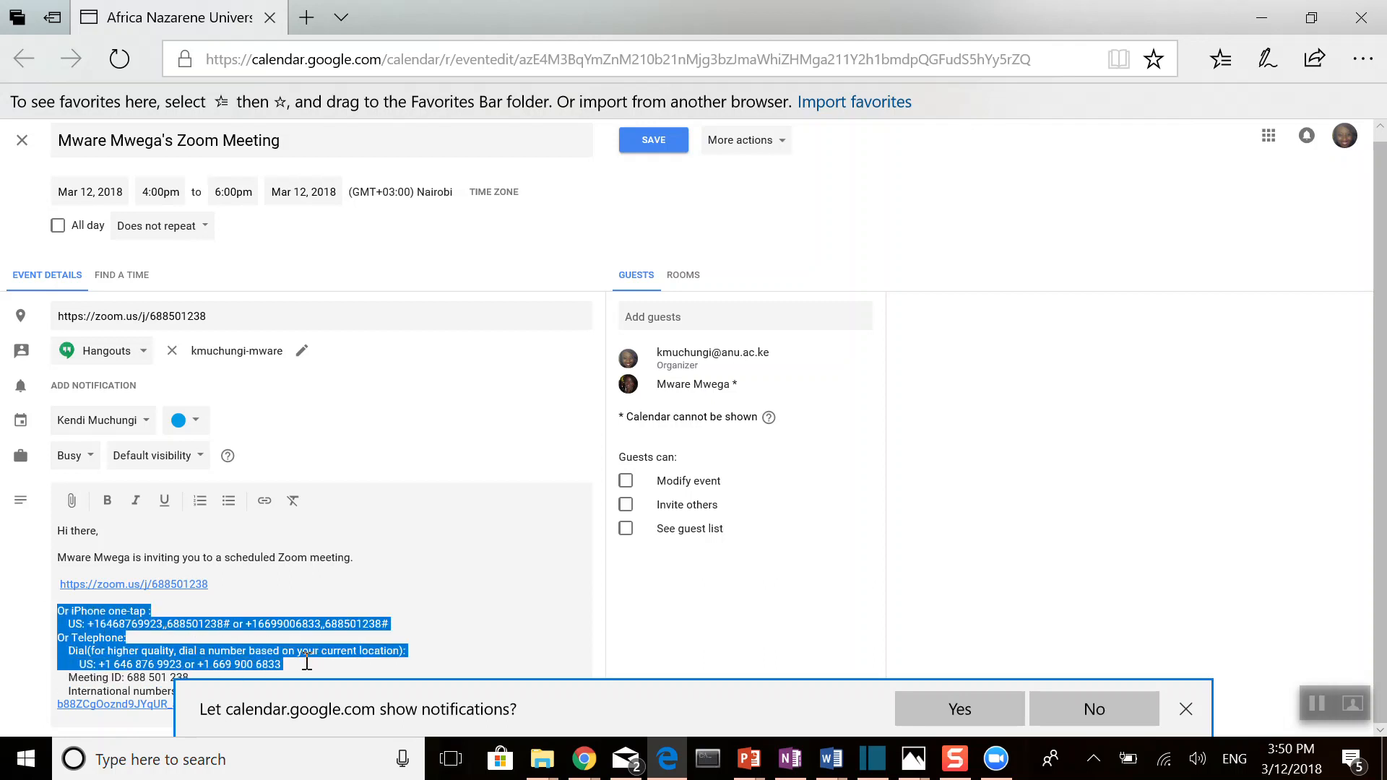
pyautogui.press('BackSpace')
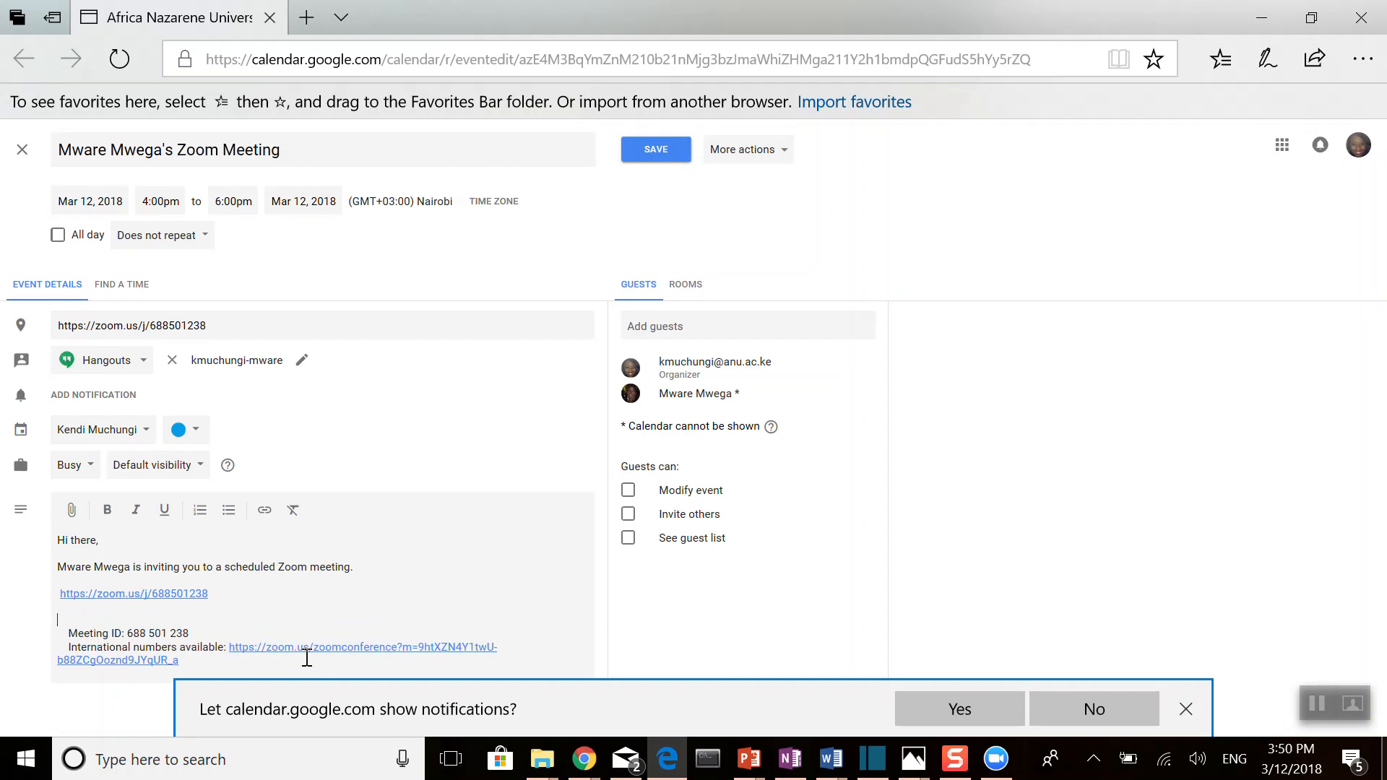
pyautogui.click(69, 634)
pyautogui.press('BackSpace')
pyautogui.press('BackSpace')
pyautogui.press('BackSpace')
pyautogui.press('BackSpace')
pyautogui.press('BackSpace')
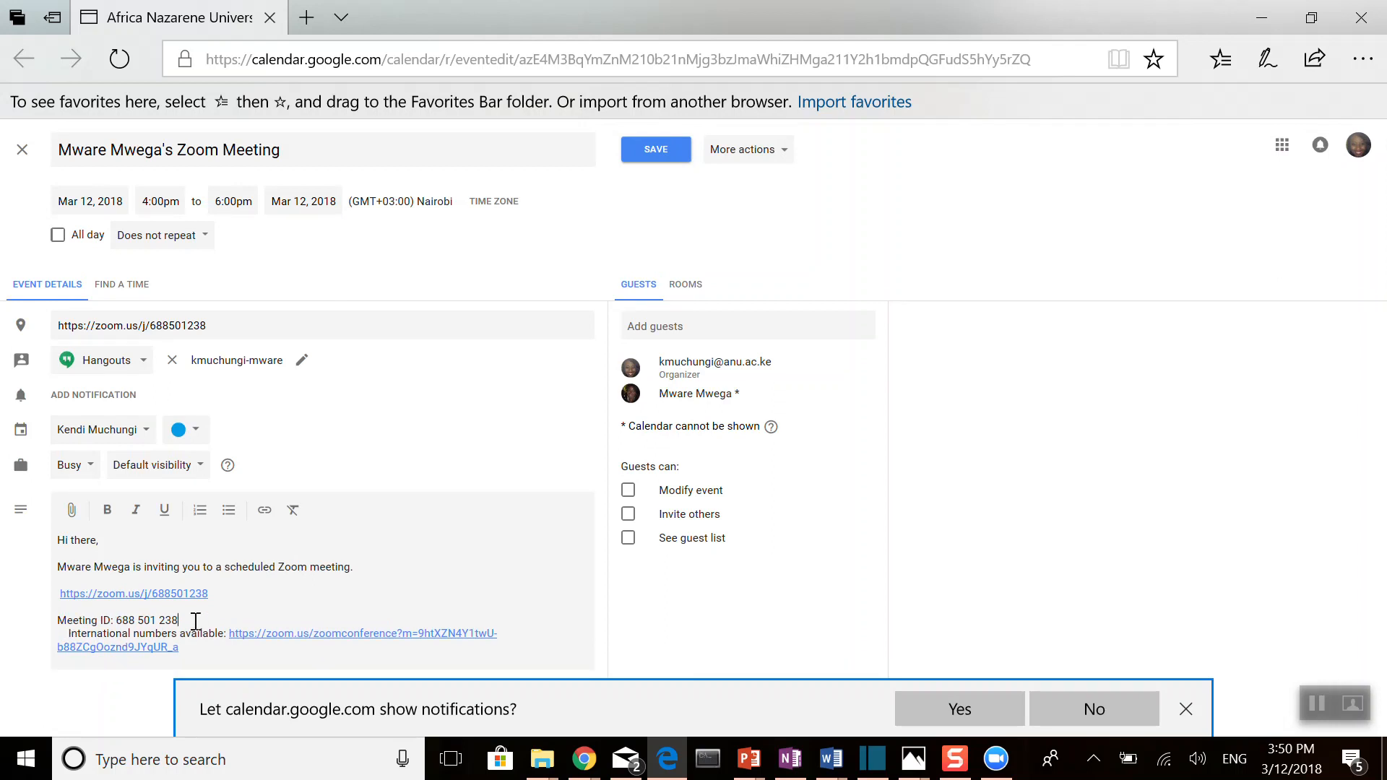
pyautogui.press('Return')
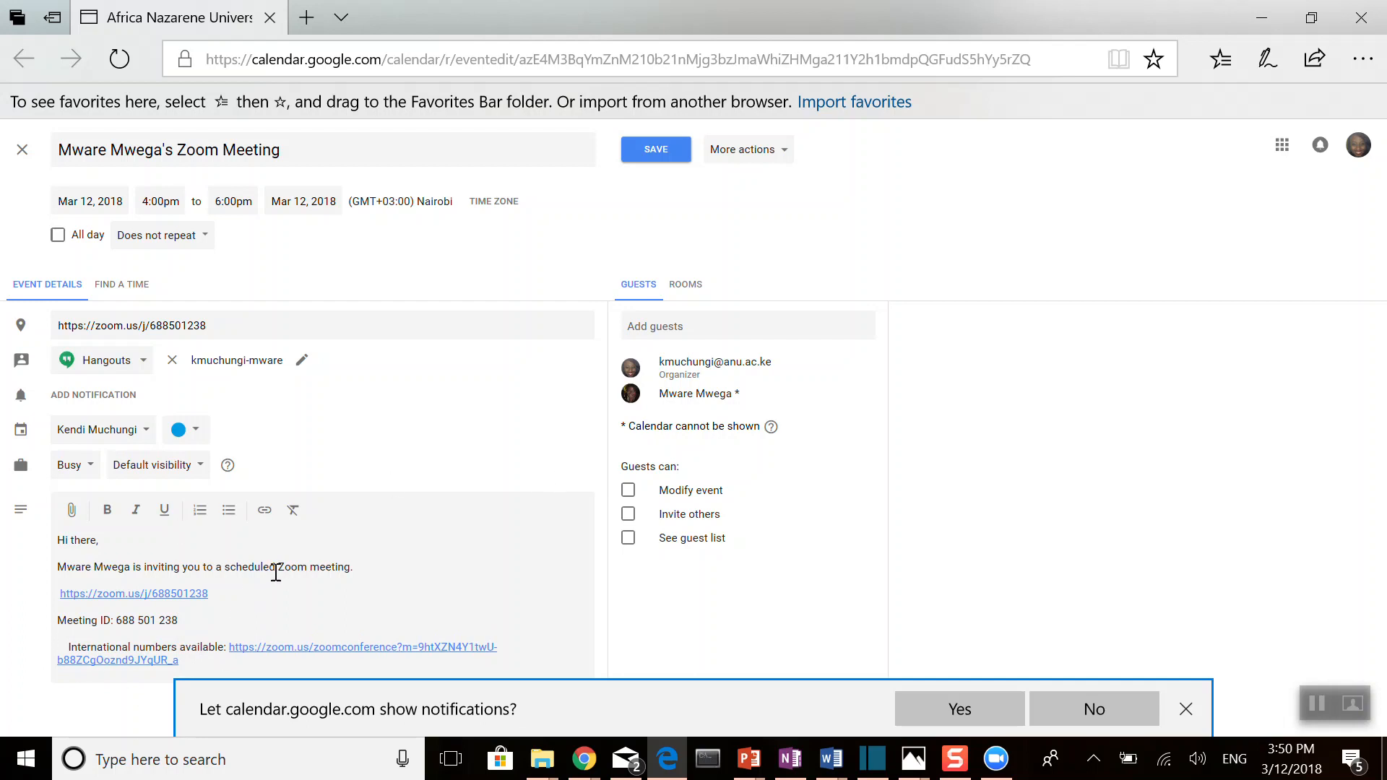
# Step: Save the calendar event and send the invitation, including to the guest outside the organization
pyautogui.click(655, 151)
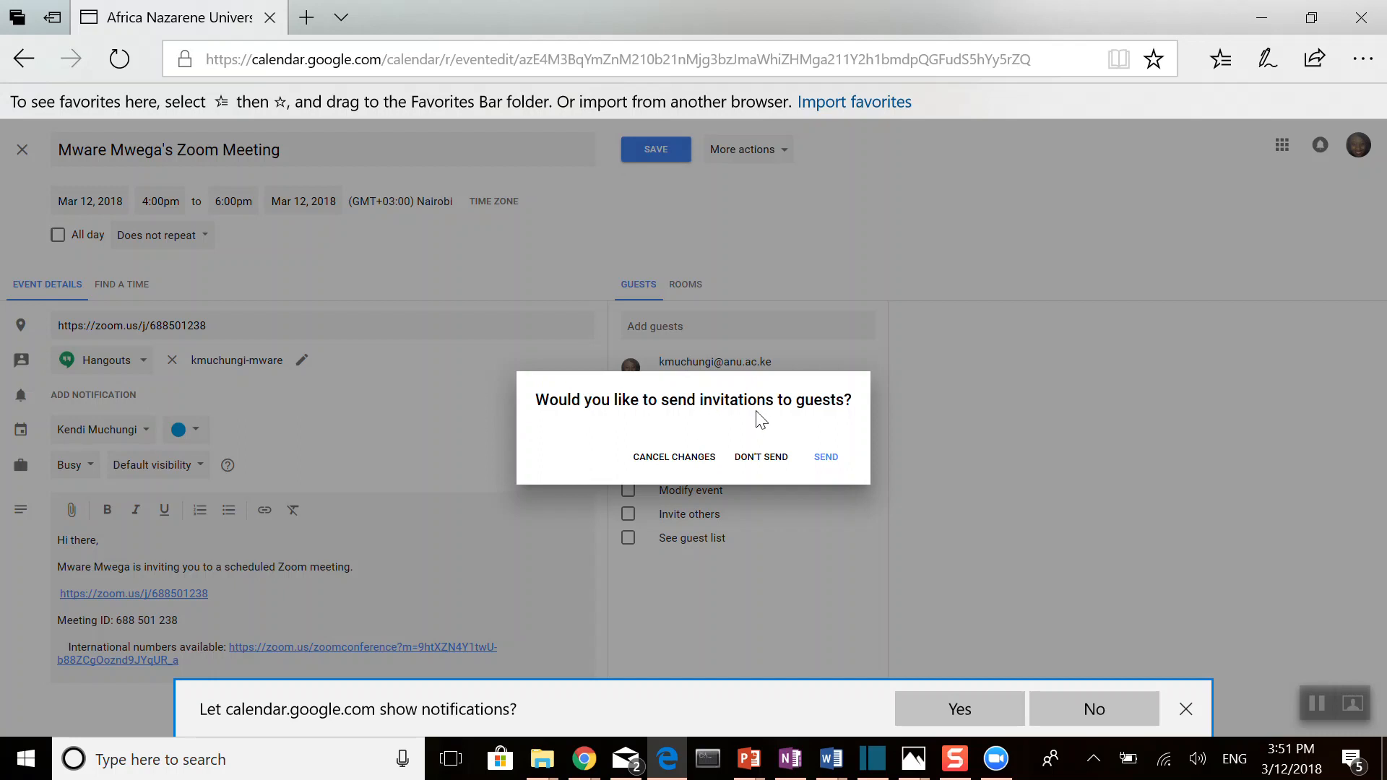
pyautogui.click(831, 457)
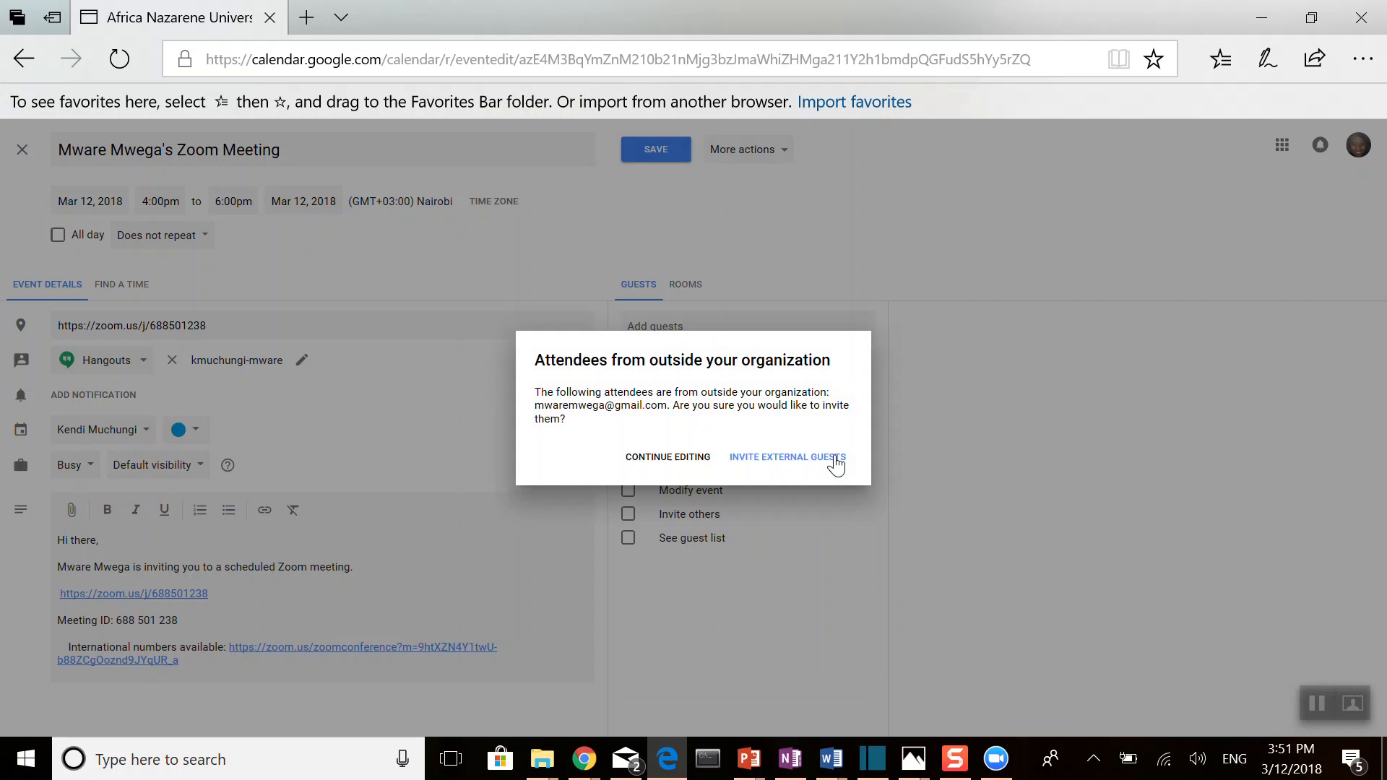
pyautogui.click(808, 462)
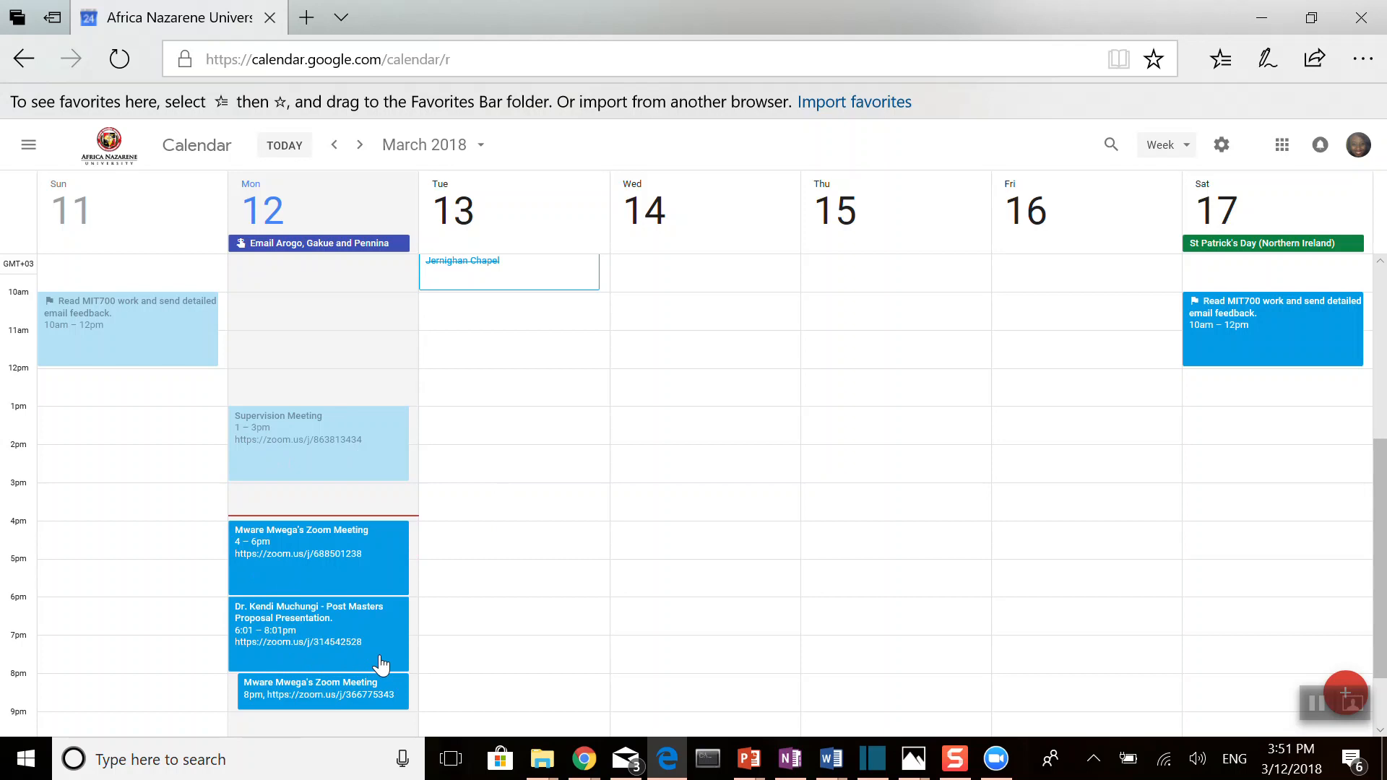
# Step: Minimize the browser, start the 04:00 PM to 06:00 PM meeting from Zoom's upcoming meetings, and dismiss the camera warning, keeping the meeting running
pyautogui.click(1264, 16)
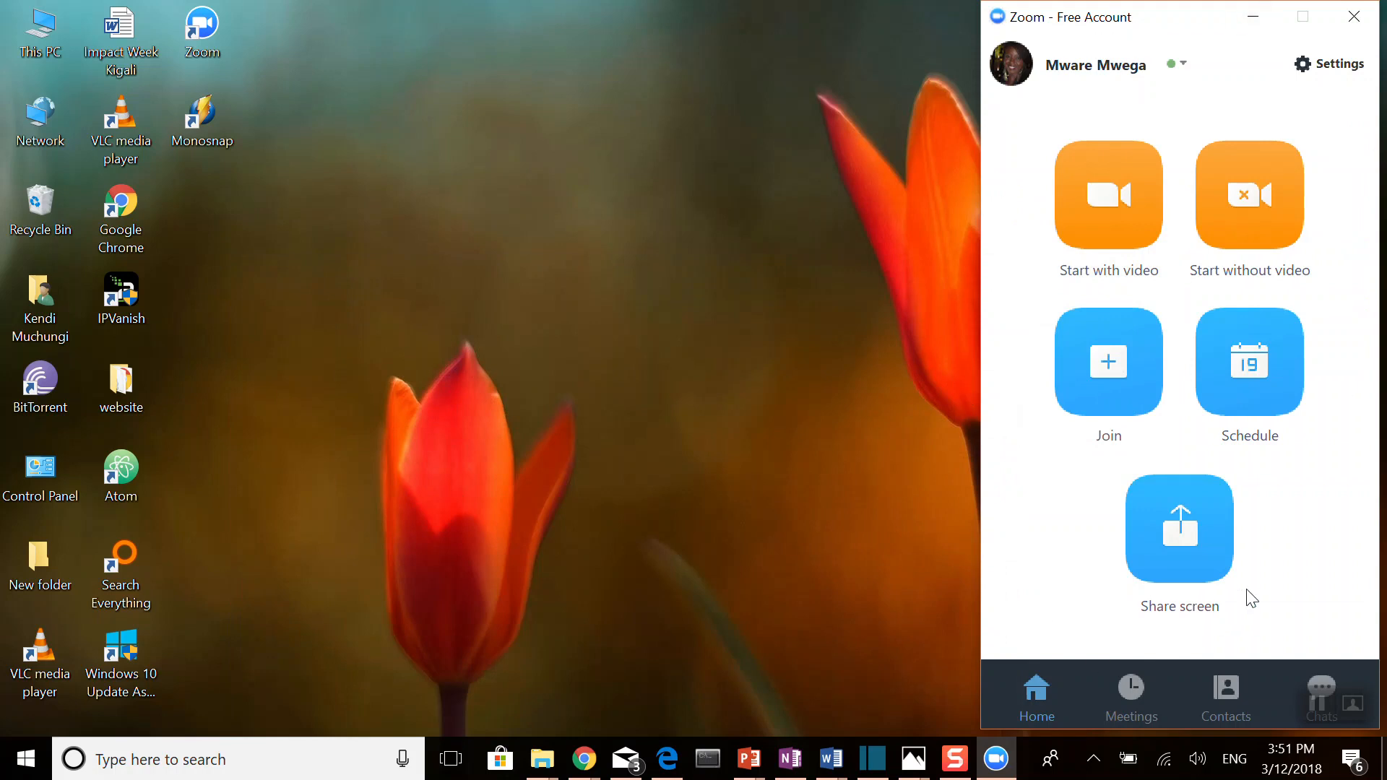
pyautogui.click(1132, 696)
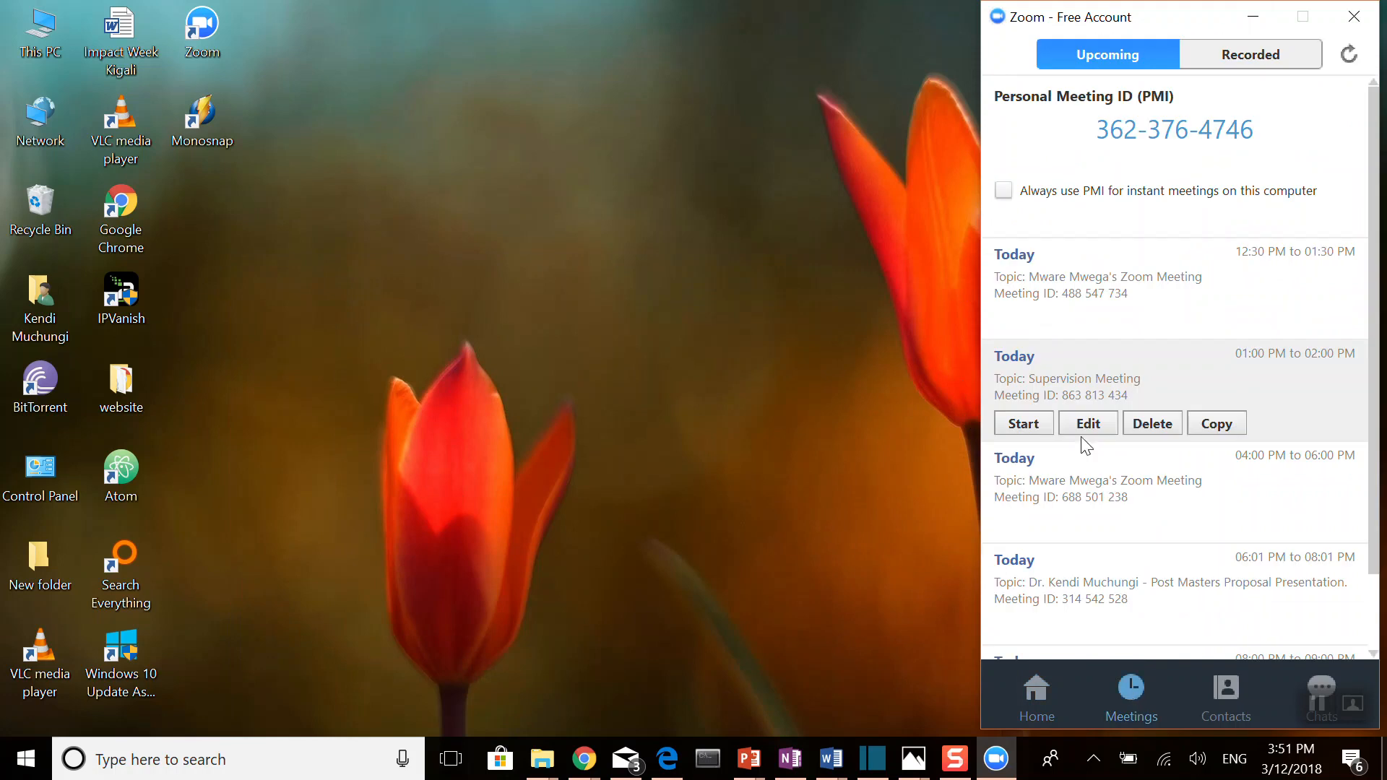
pyautogui.moveTo(1012, 507)
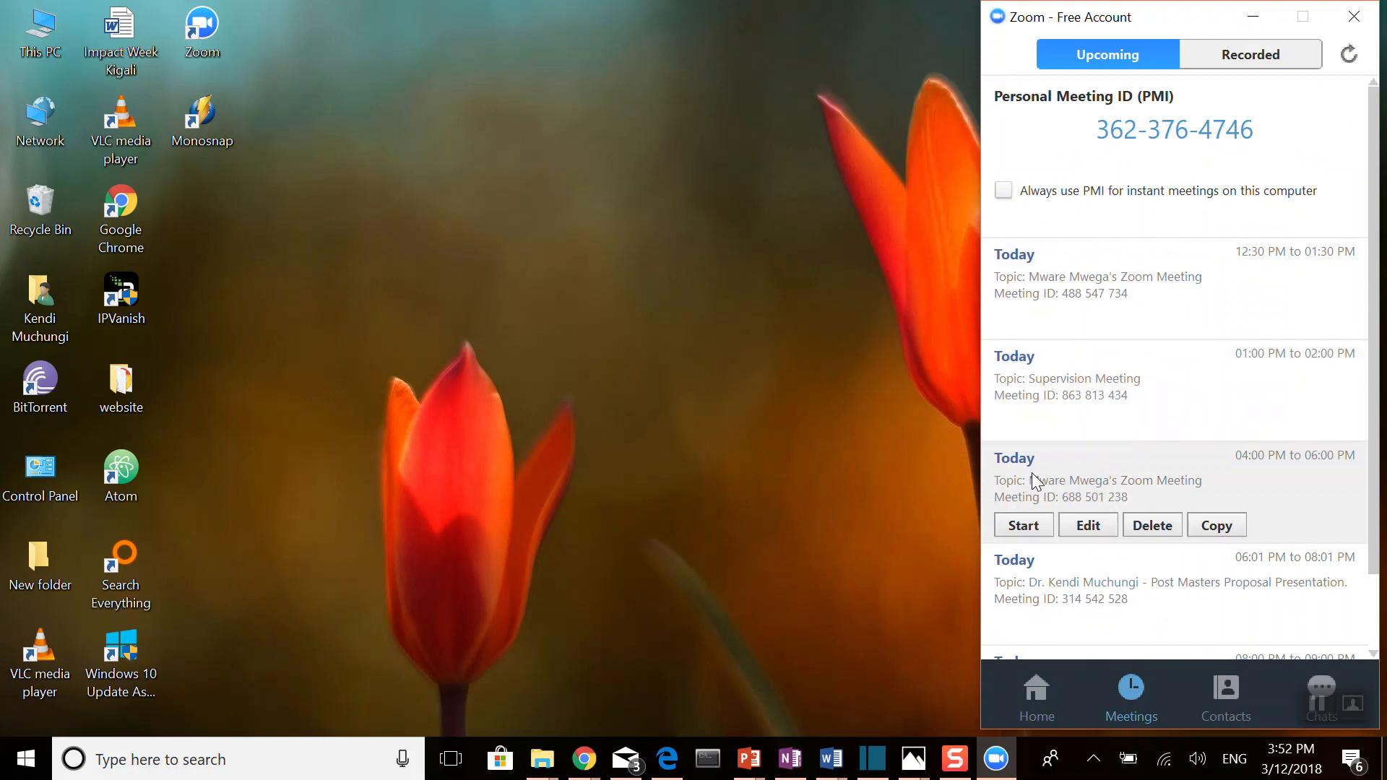
pyautogui.click(1023, 526)
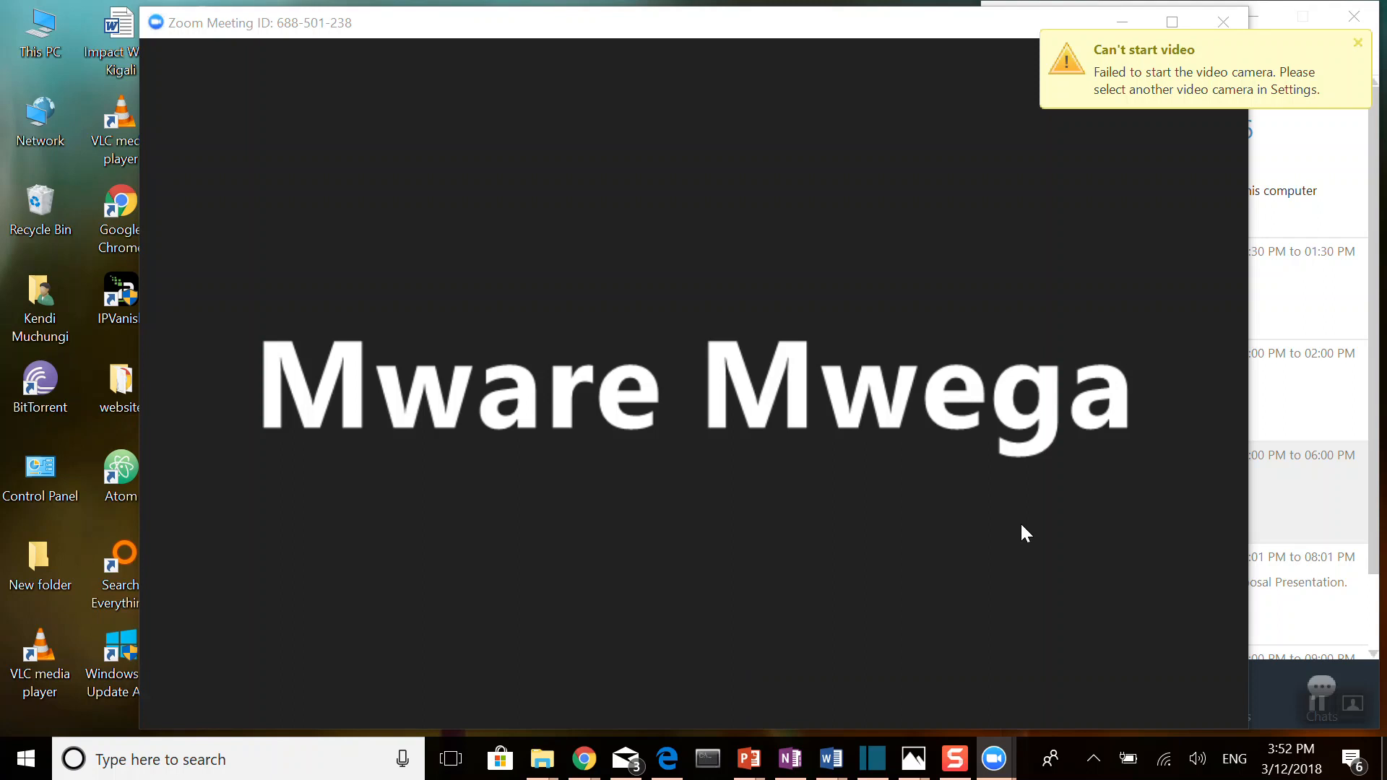
pyautogui.click(1358, 47)
pyautogui.click(1223, 21)
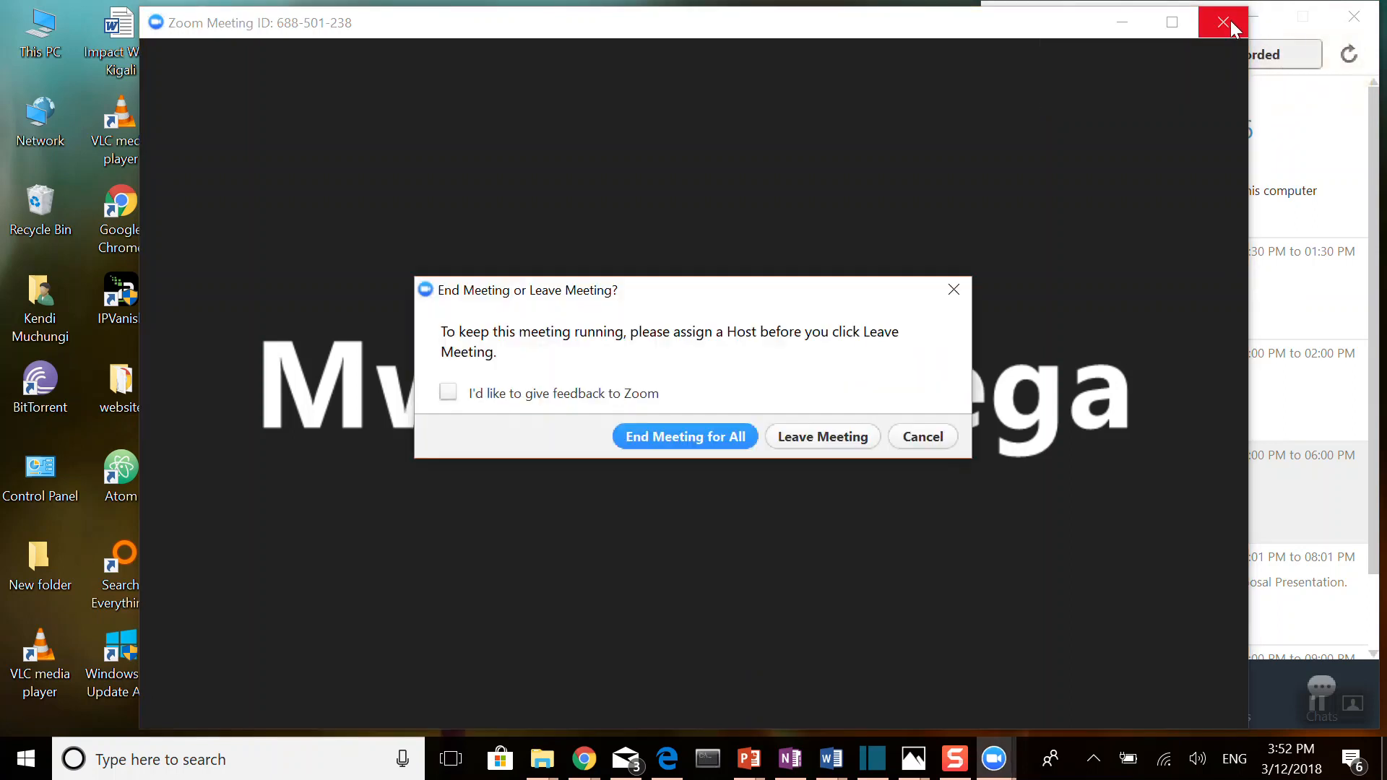
pyautogui.click(953, 289)
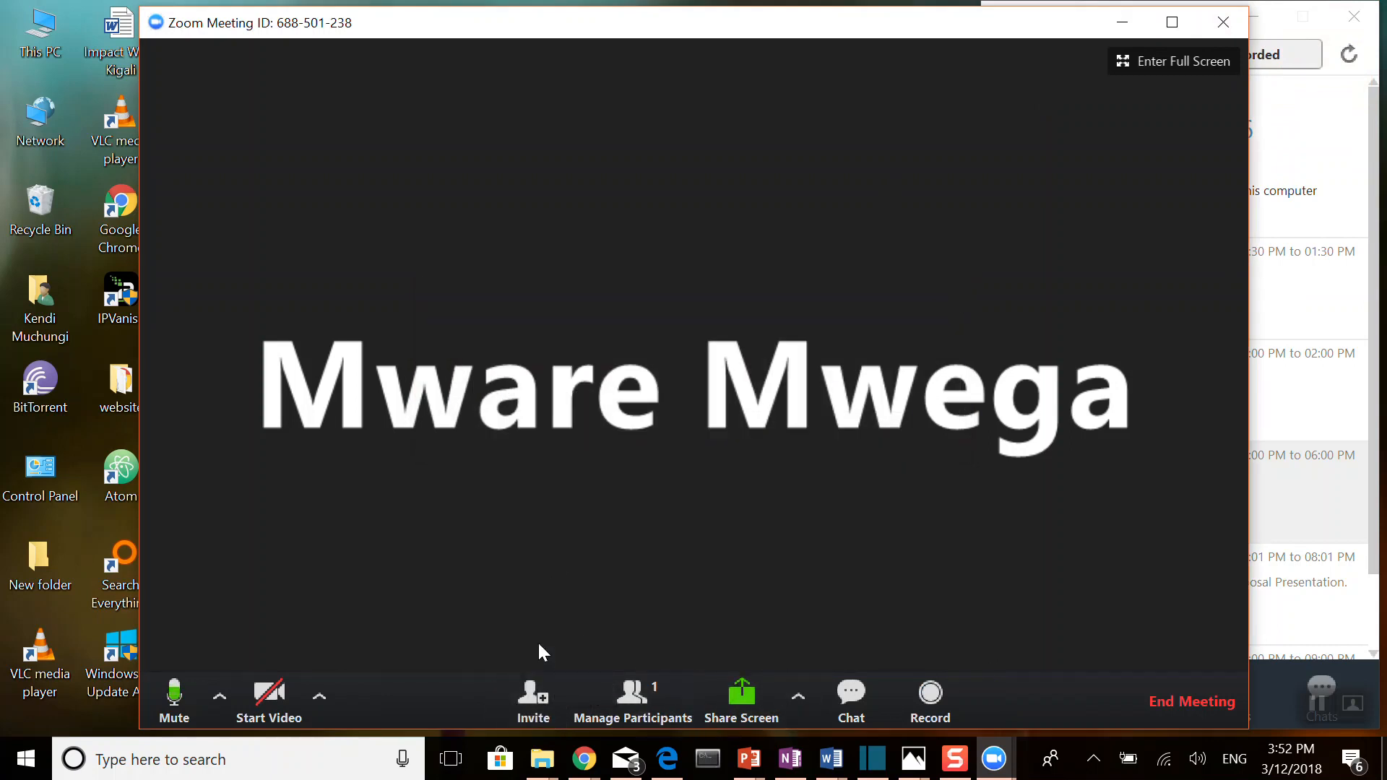
# Step: View the email services for inviting people to the meeting, and share the Desktop briefly before stopping the share
pyautogui.click(533, 714)
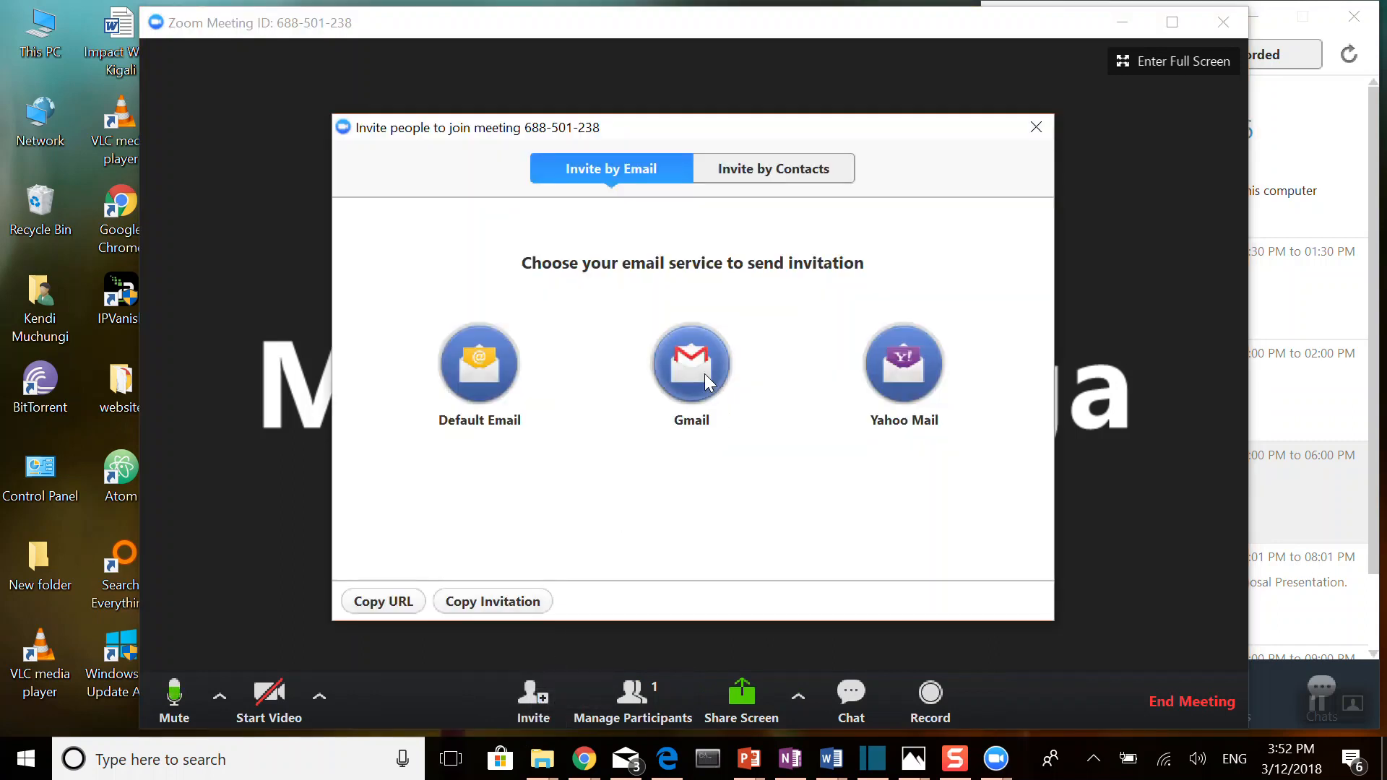
pyautogui.click(1035, 128)
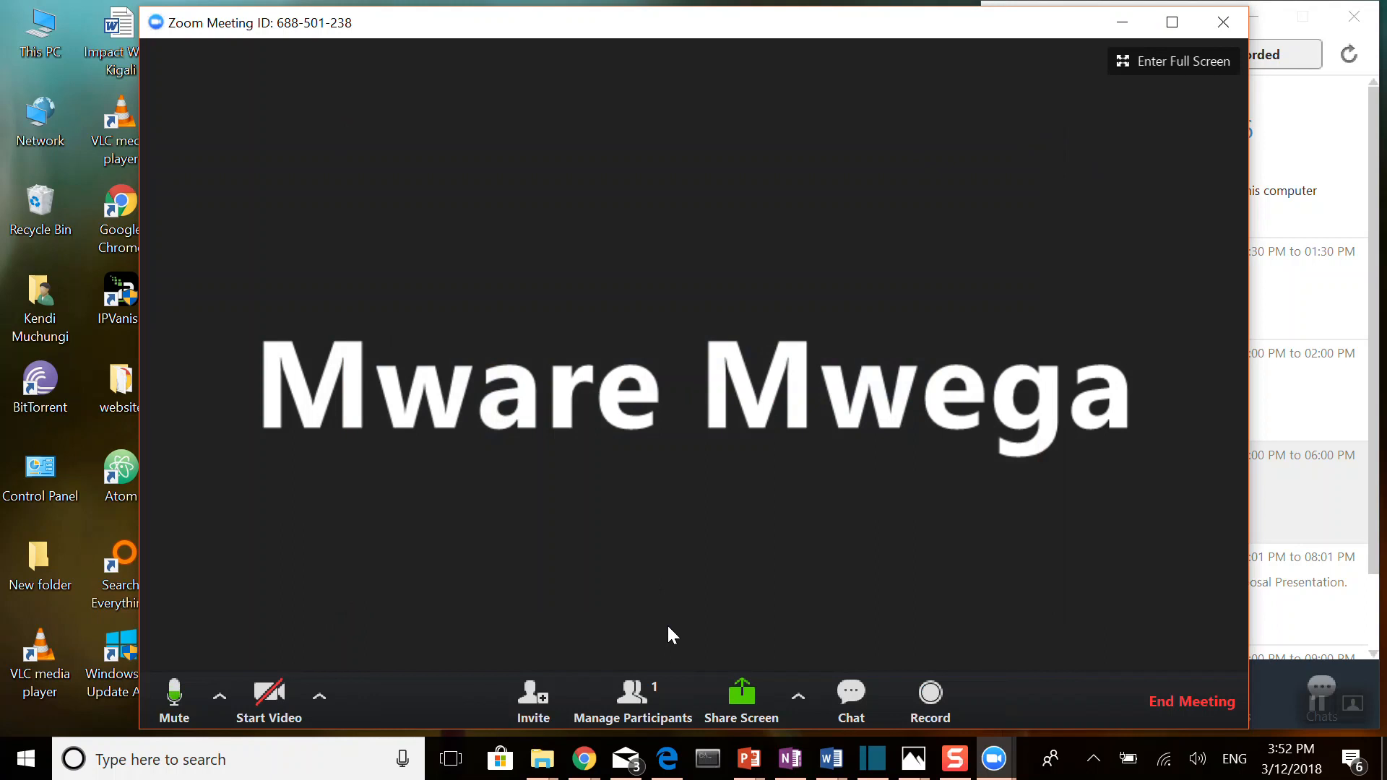
pyautogui.click(742, 699)
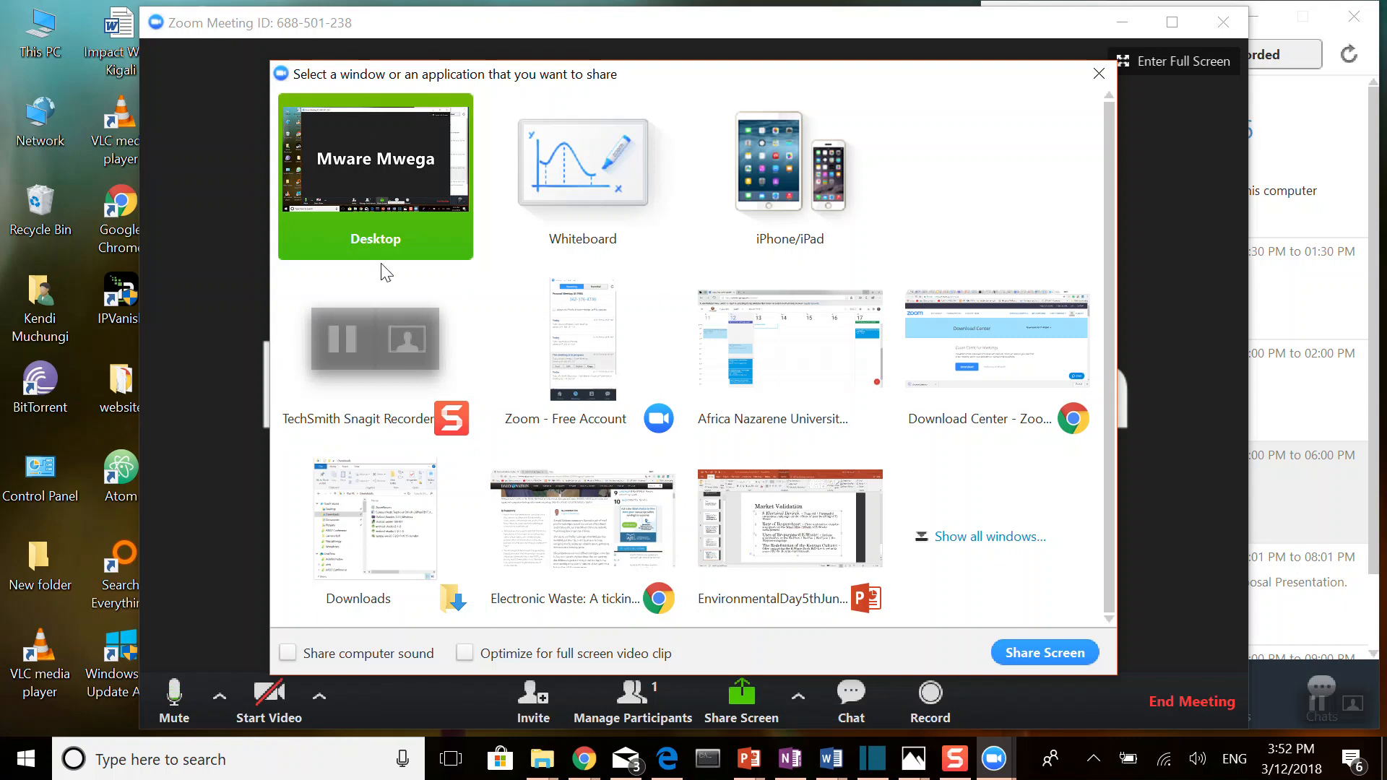
pyautogui.doubleClick(358, 165)
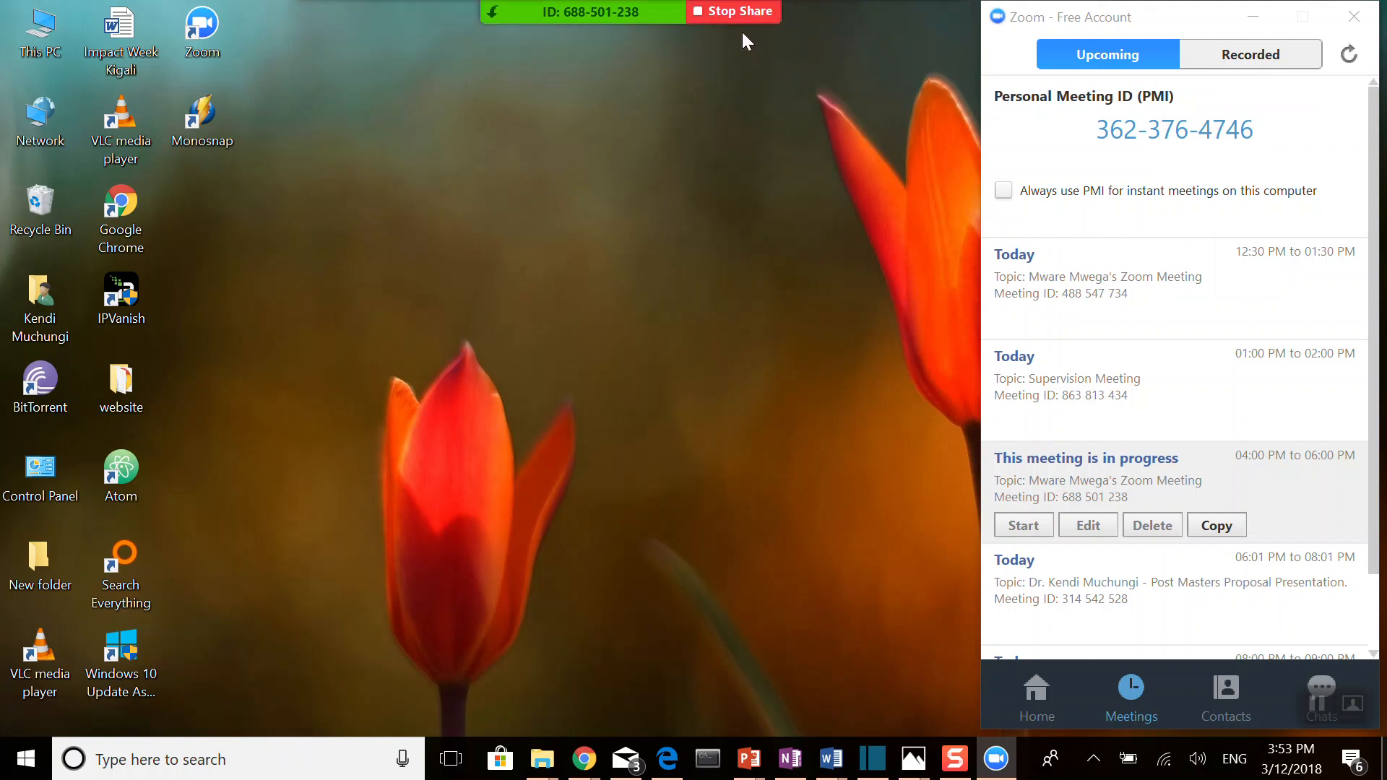
pyautogui.click(738, 13)
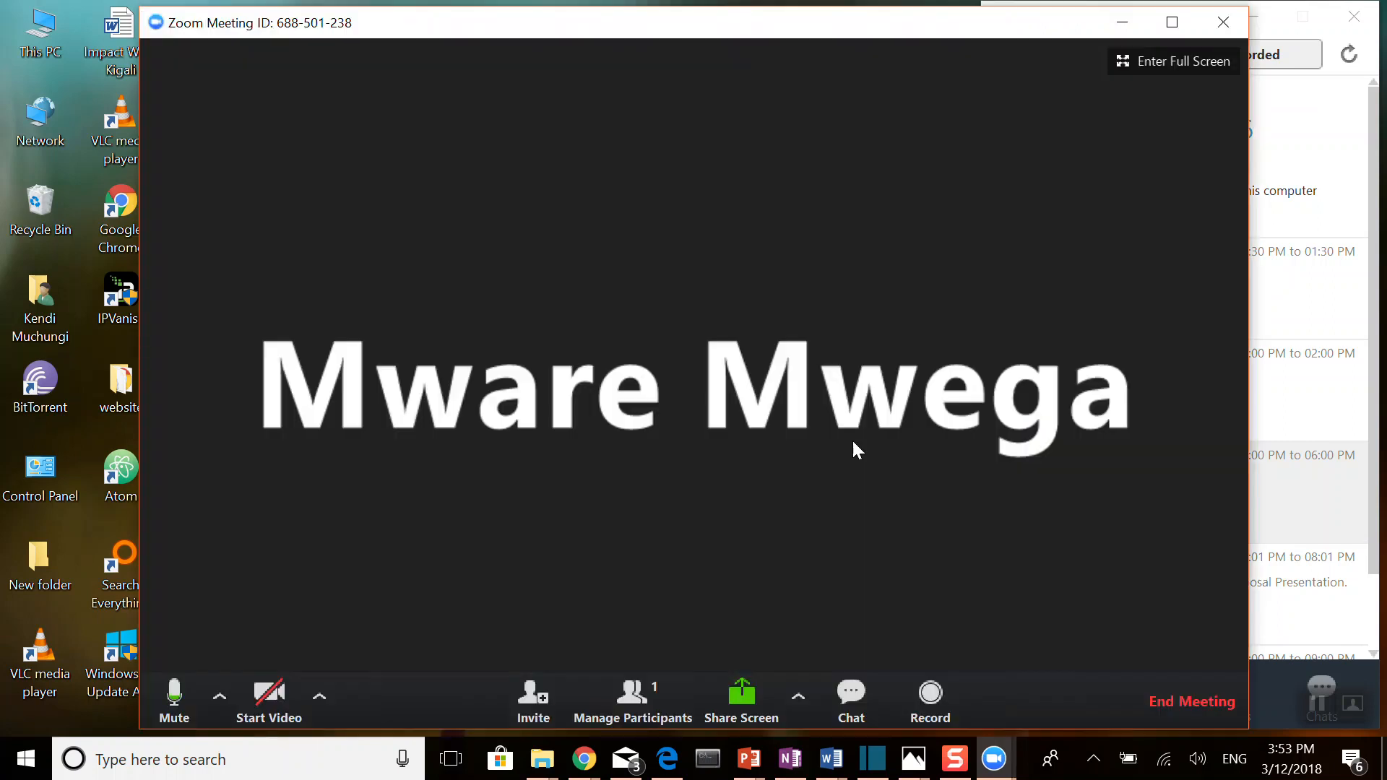
# Step: Open the meeting's group chat, check the recipient choices, and send "Sending a message." to Everyone
pyautogui.click(843, 715)
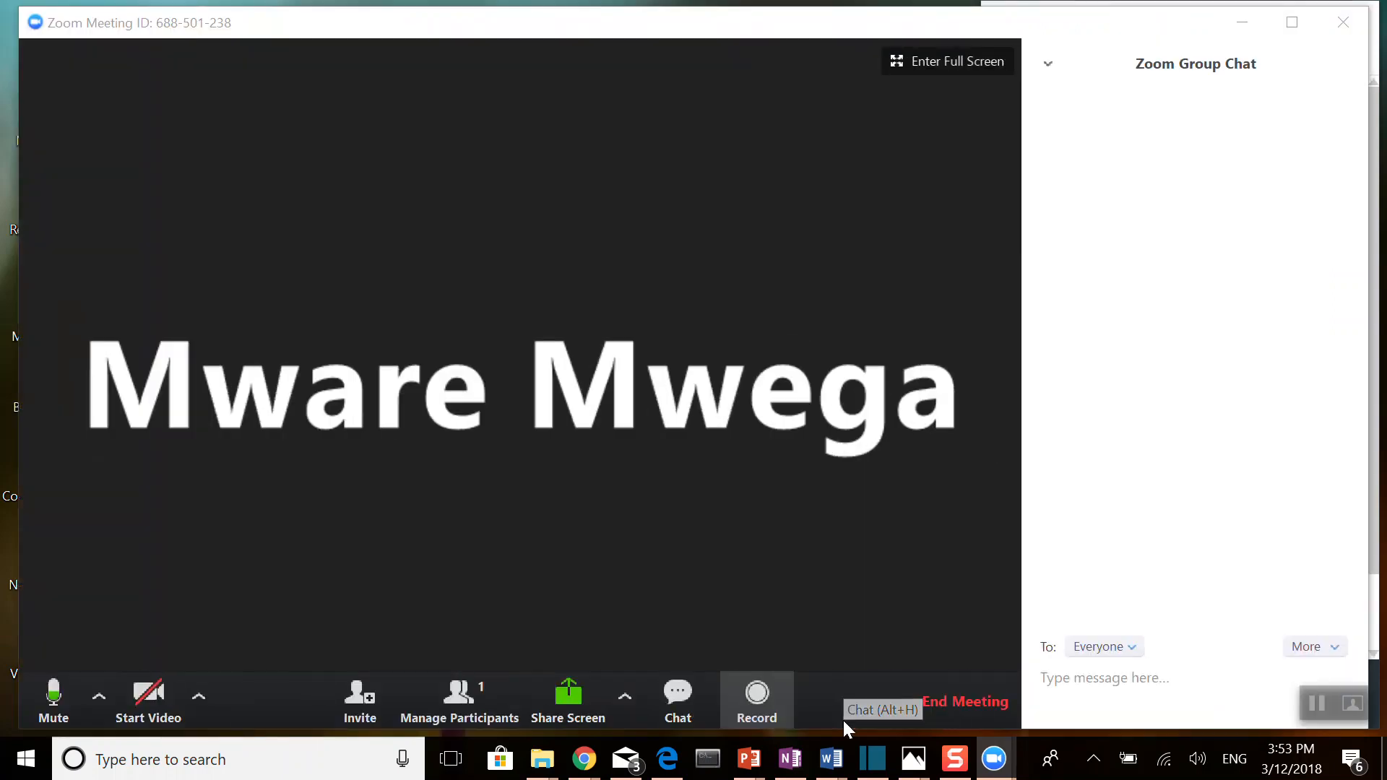
pyautogui.click(1140, 646)
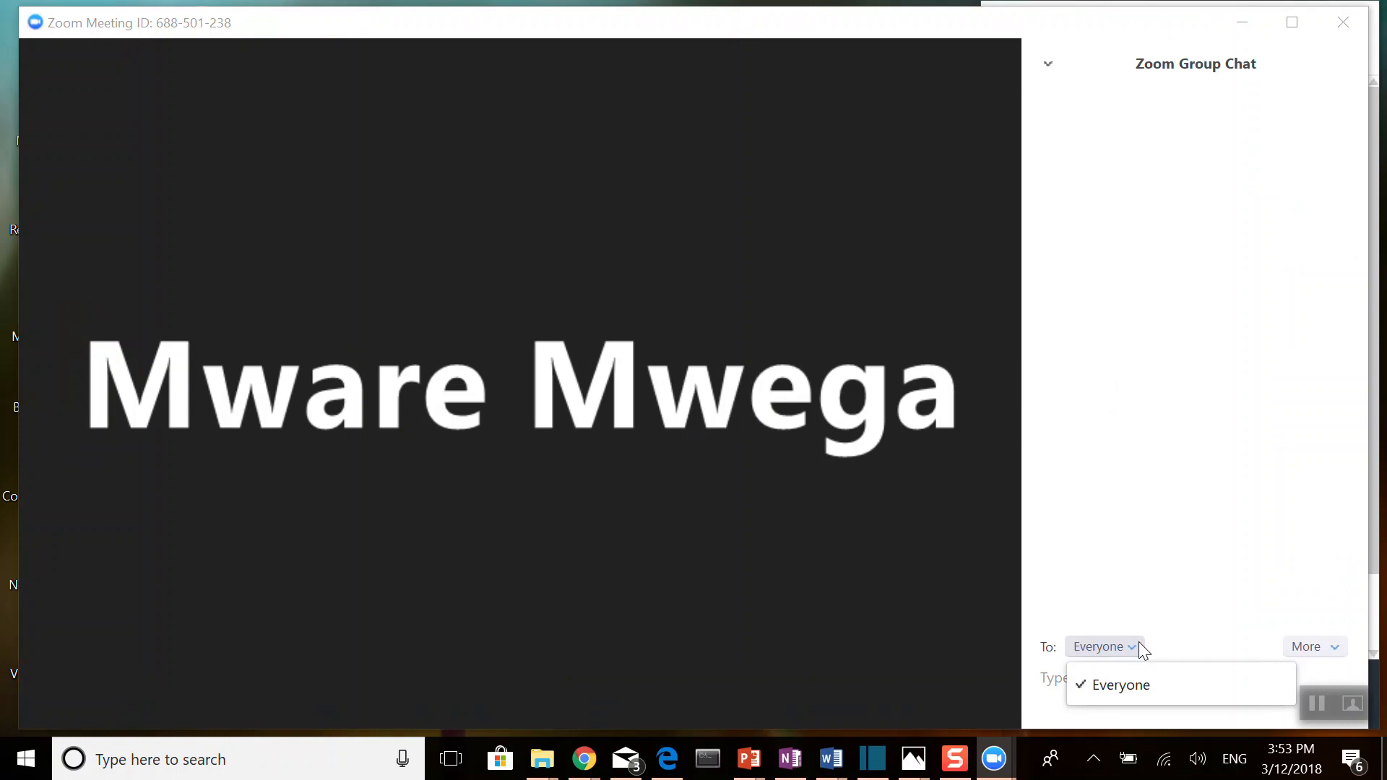
pyautogui.click(1202, 498)
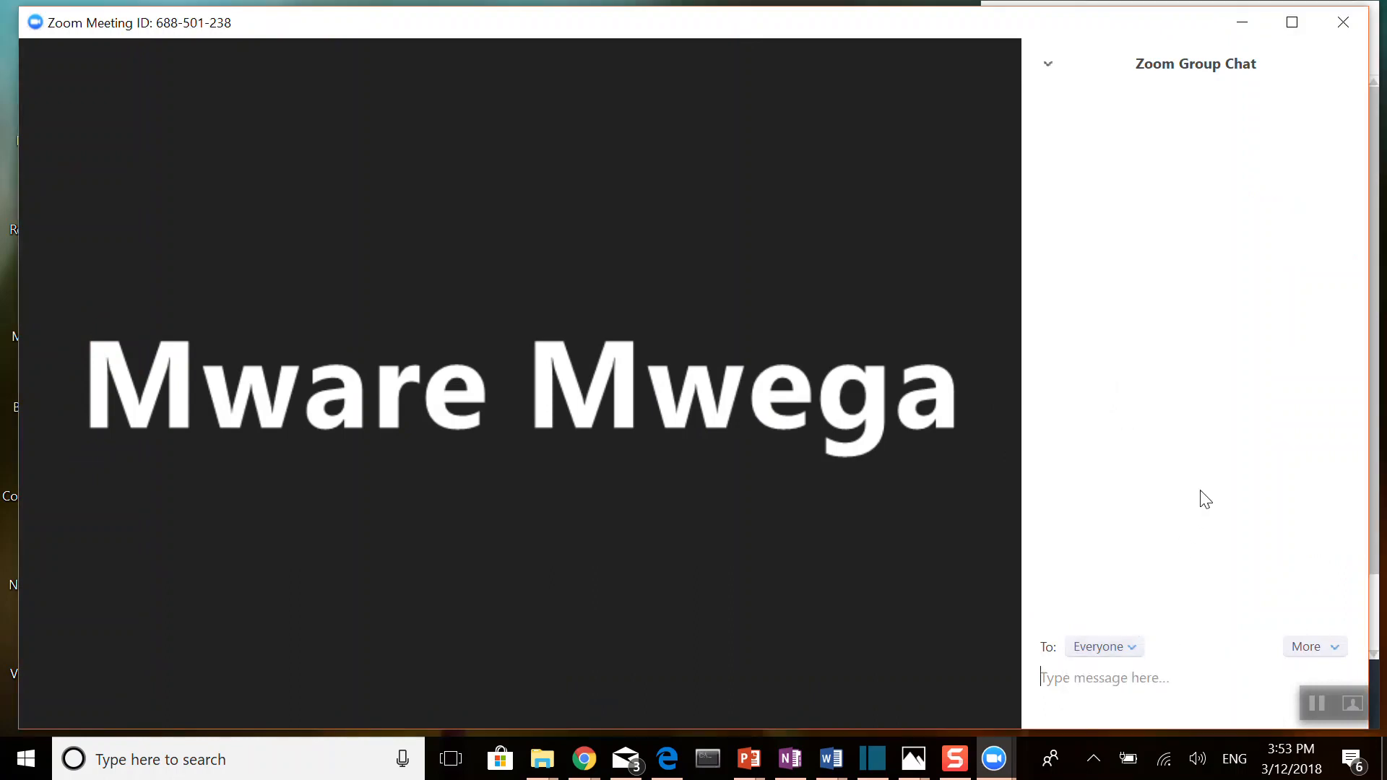
pyautogui.click(1102, 690)
pyautogui.write('Sending a message.')
pyautogui.press('Return')
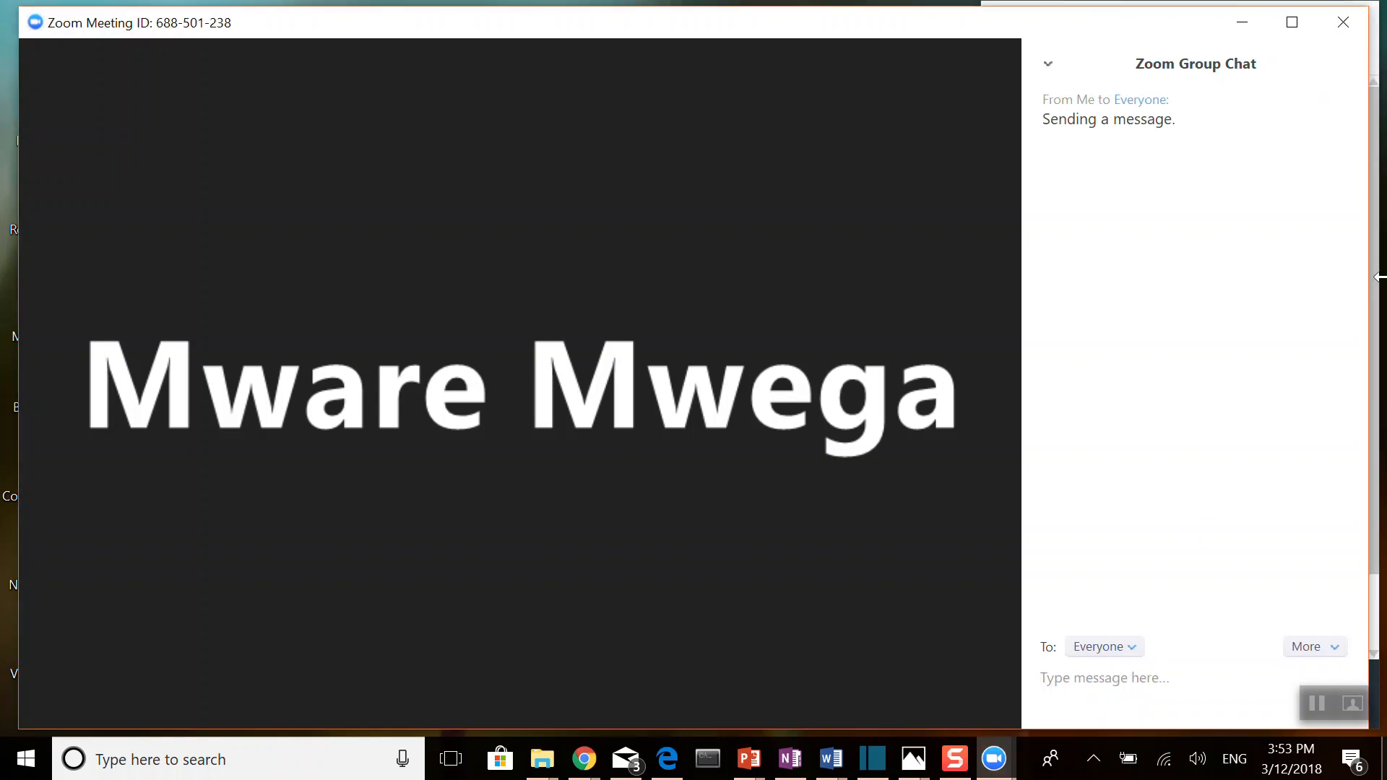
# Step: Record a short part of the meeting and stop the recording, and mute and unmute the microphone
pyautogui.moveTo(639, 542)
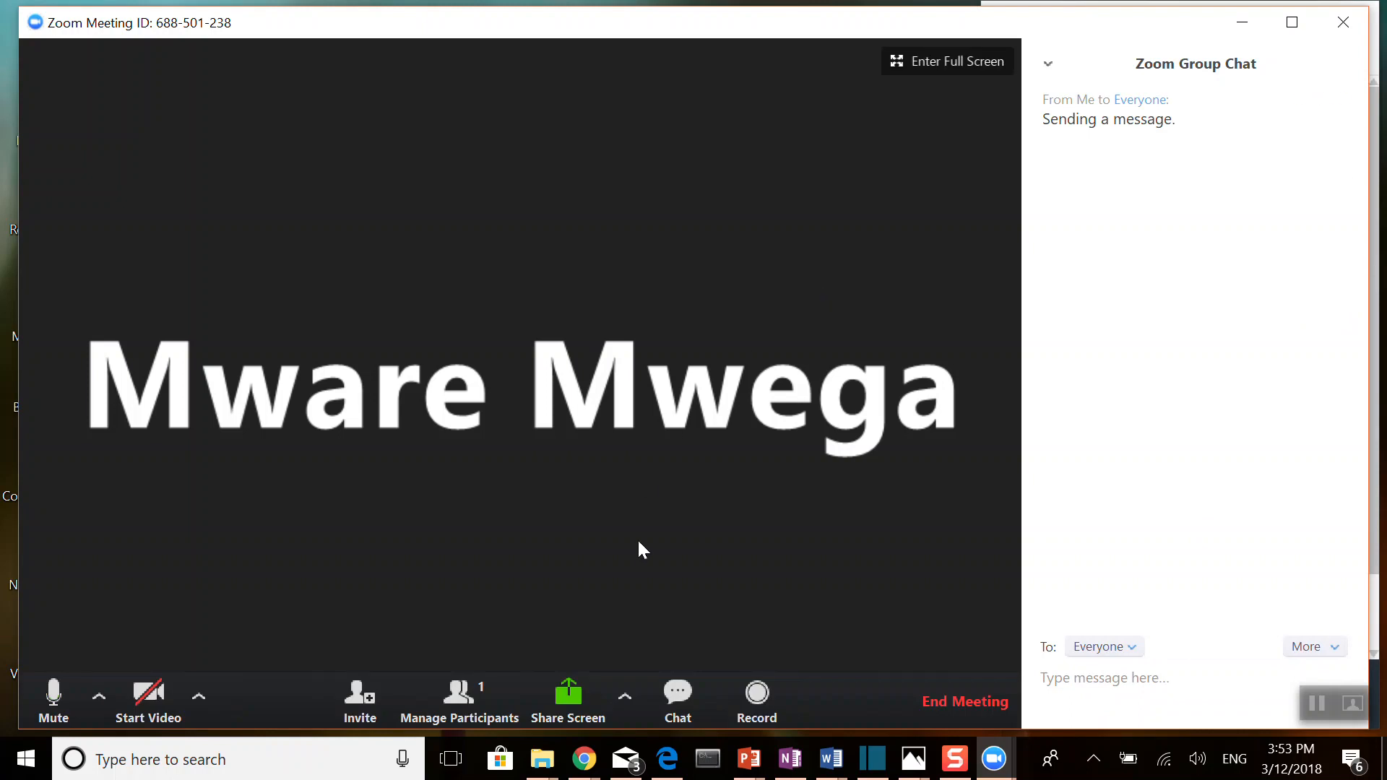
pyautogui.click(757, 694)
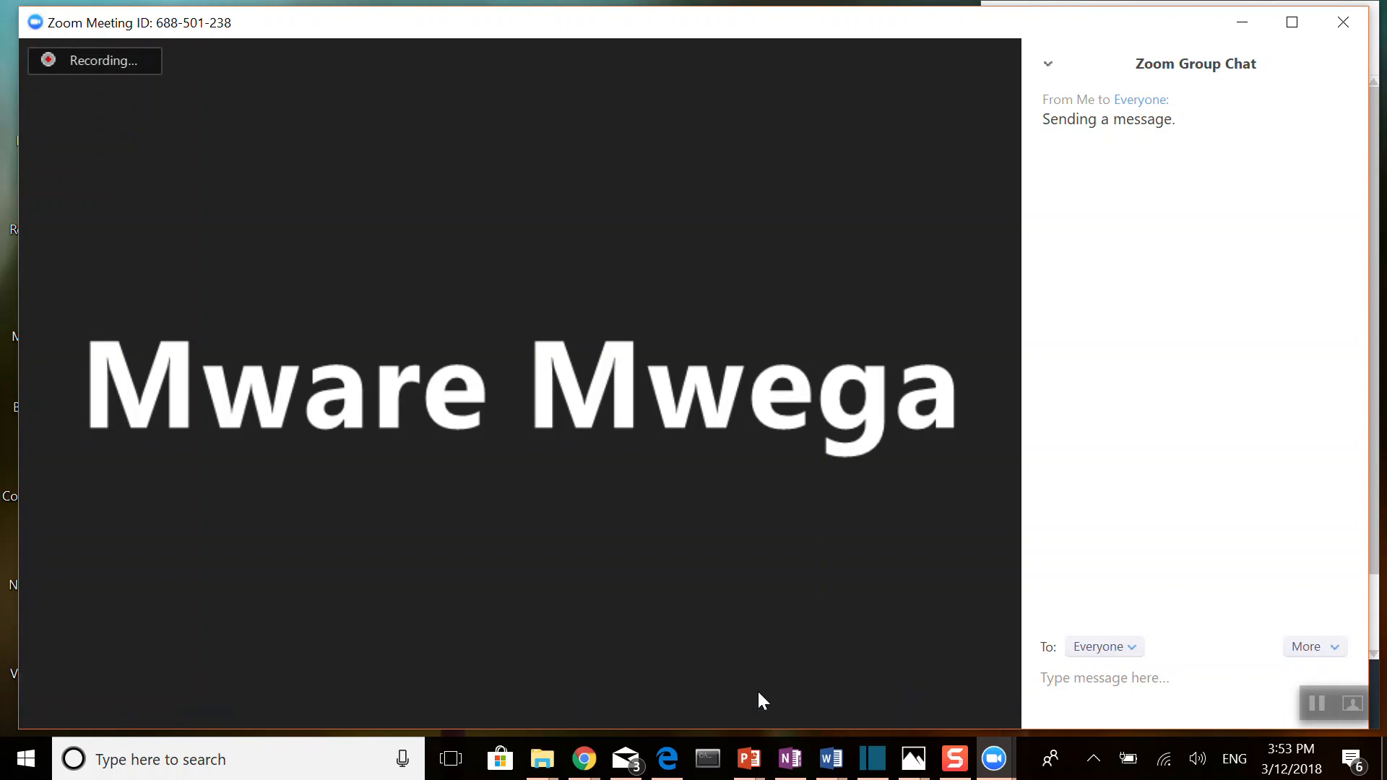
pyautogui.moveTo(778, 586)
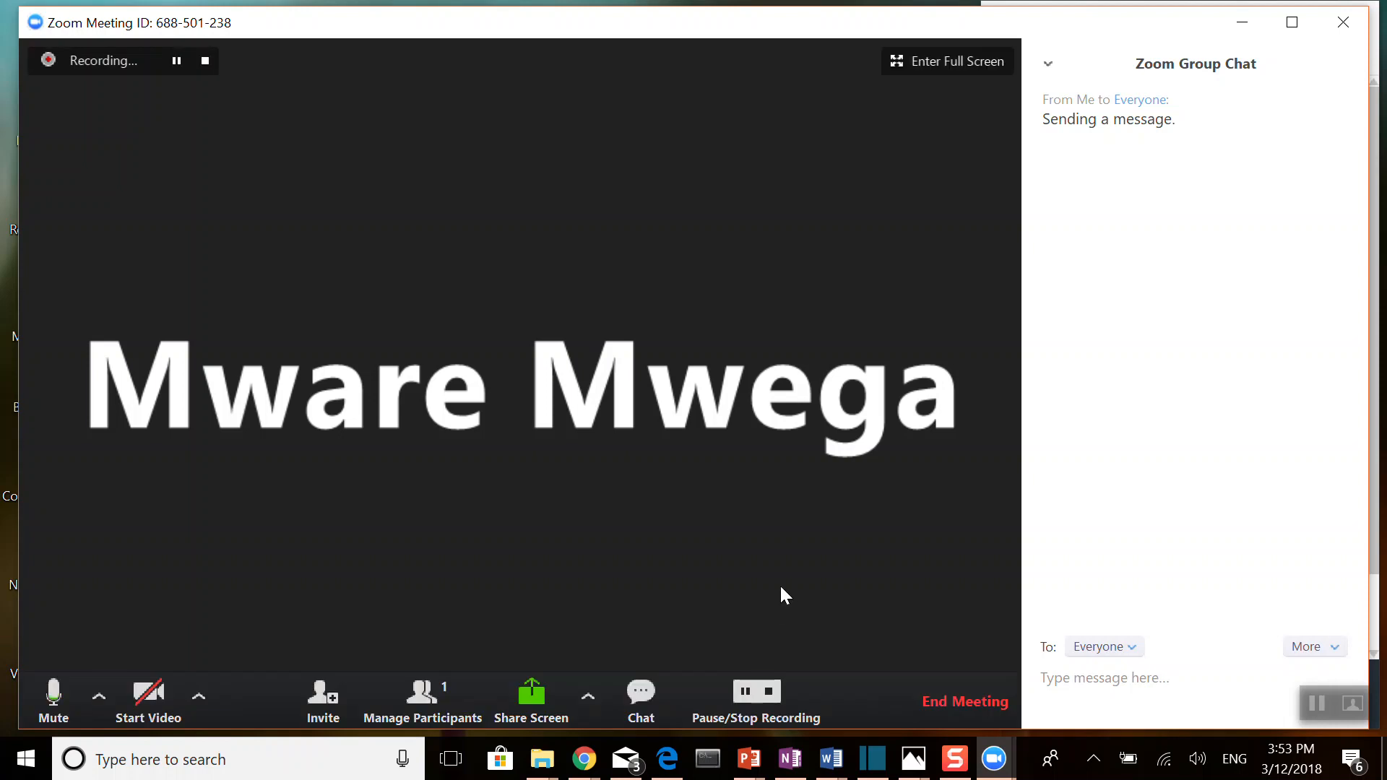
pyautogui.click(770, 694)
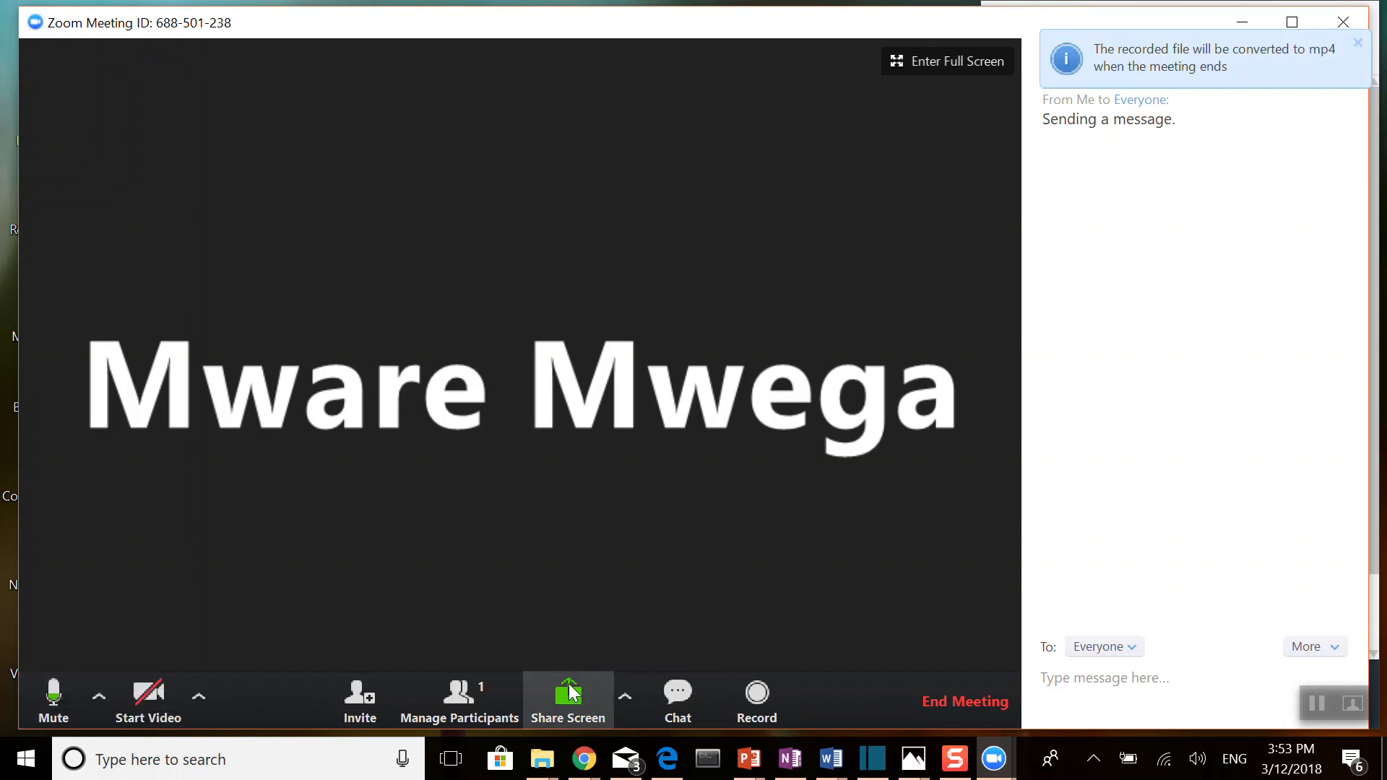
pyautogui.click(60, 697)
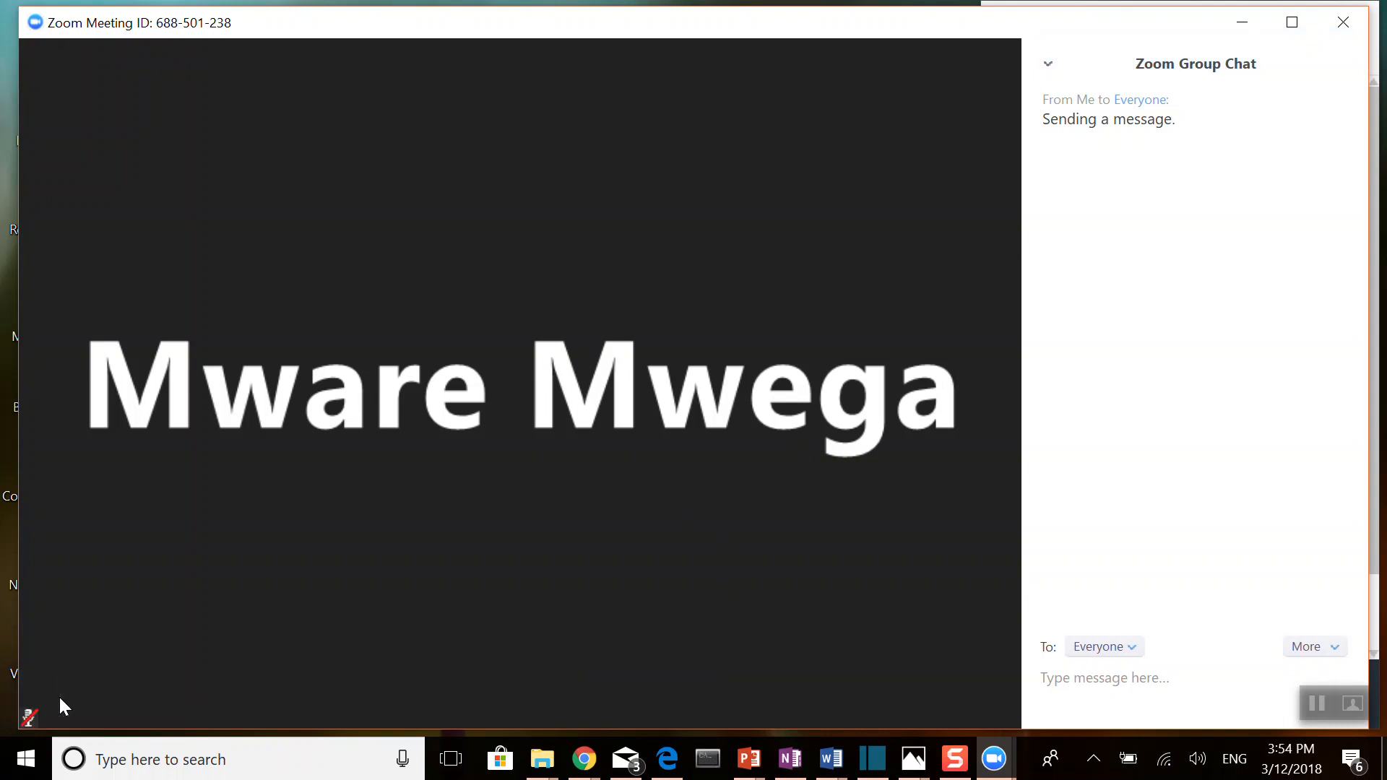
pyautogui.click(47, 706)
# Step: End the meeting for all participants and close the folder with the recorded files
pyautogui.moveTo(946, 691)
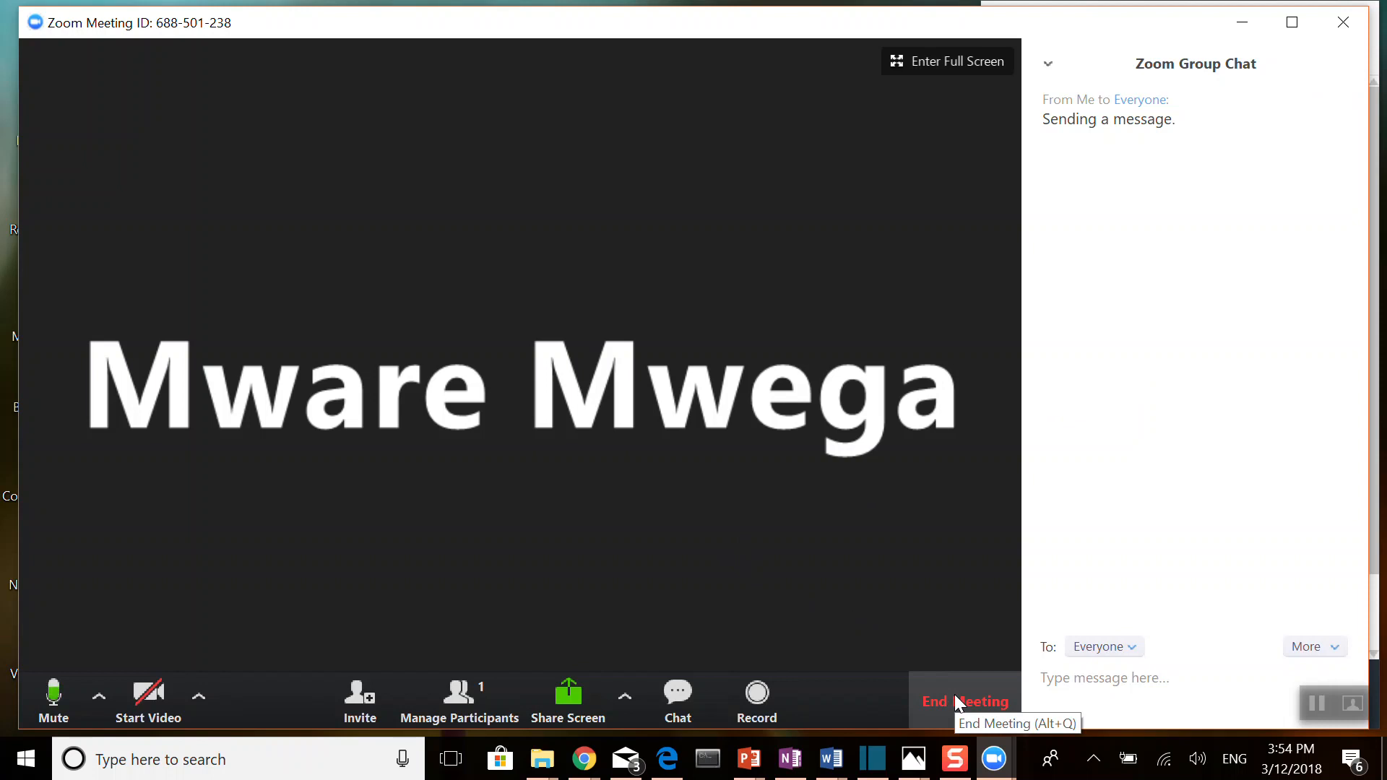
pyautogui.click(955, 695)
pyautogui.click(678, 437)
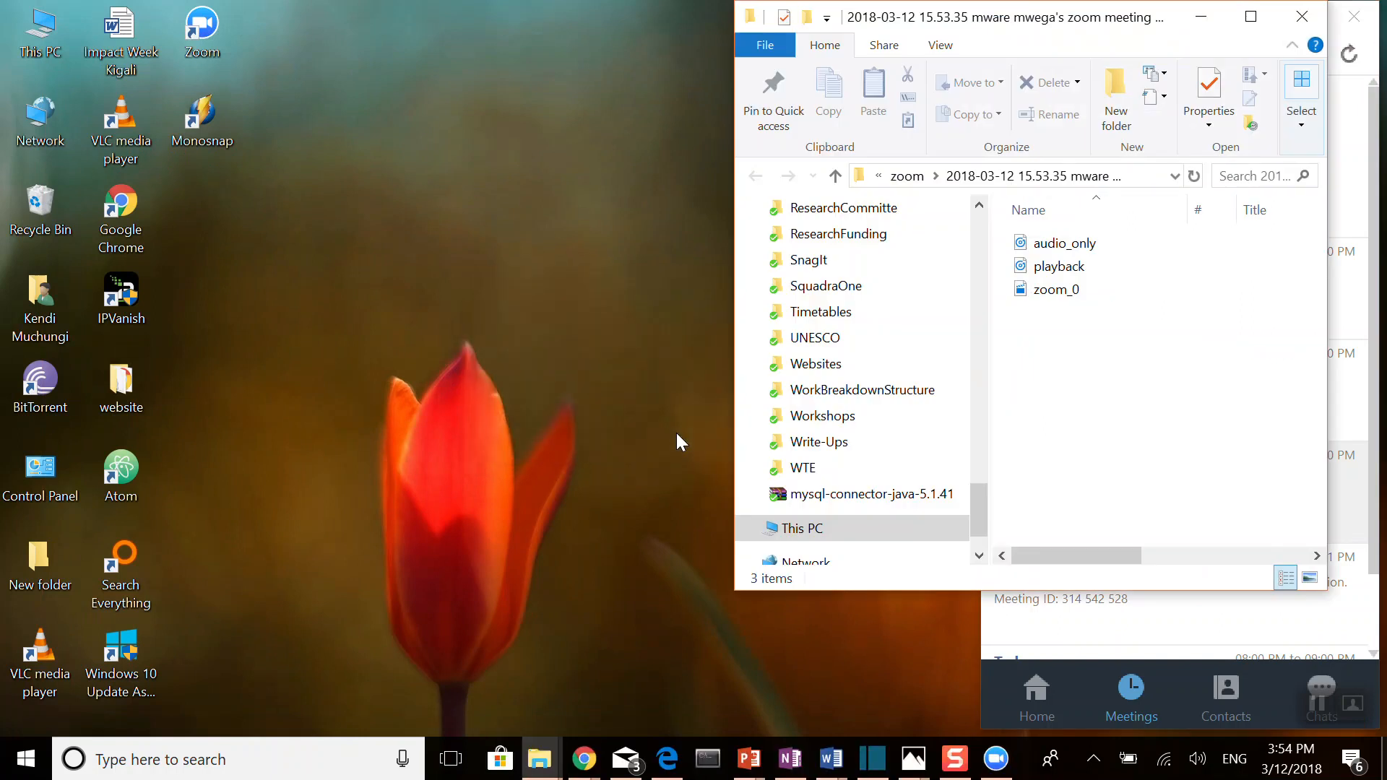
pyautogui.click(1295, 17)
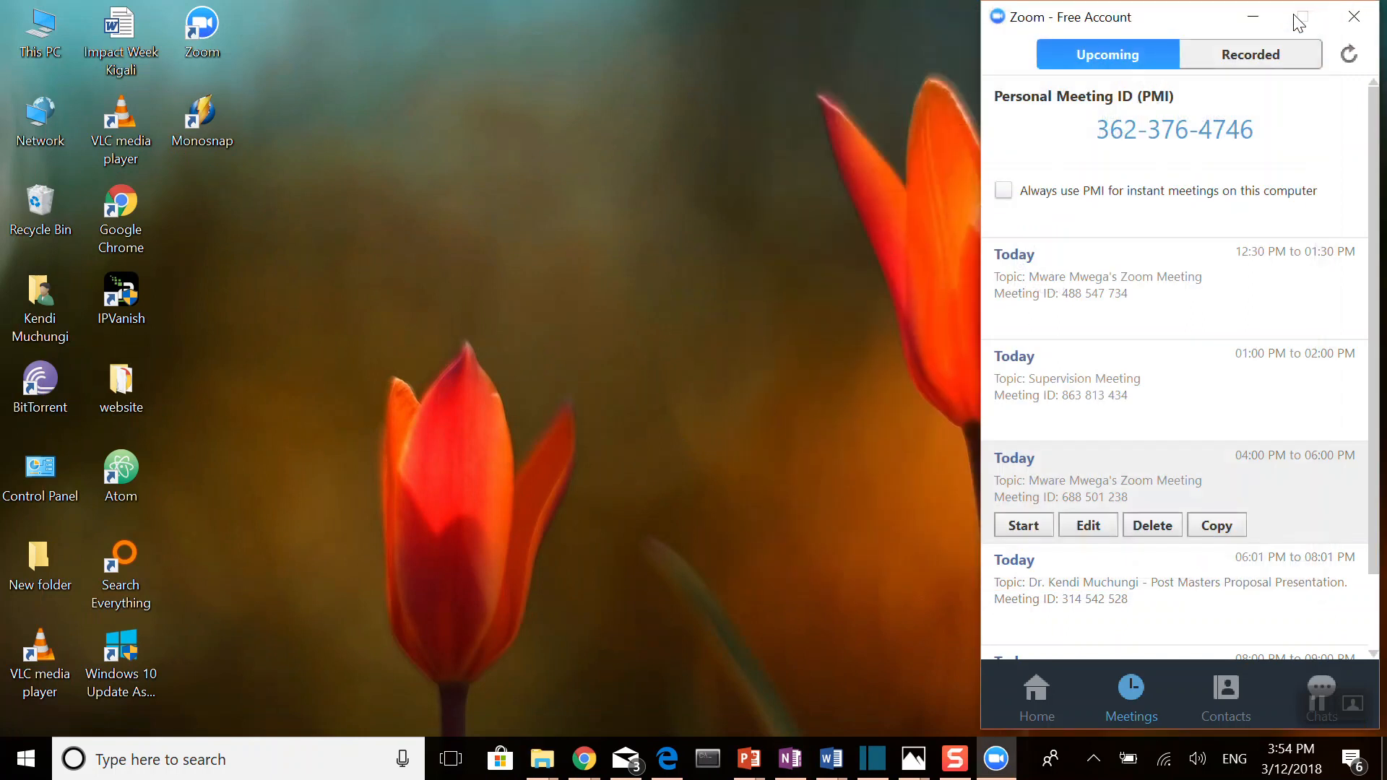